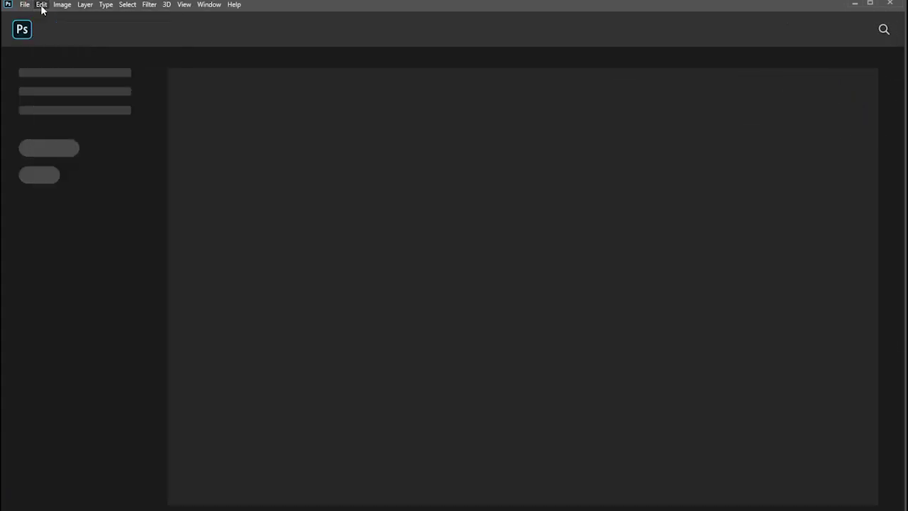
Create a new 1080 × 1080 px, 72 ppi document named Mountain Jeep
click(36, 16)
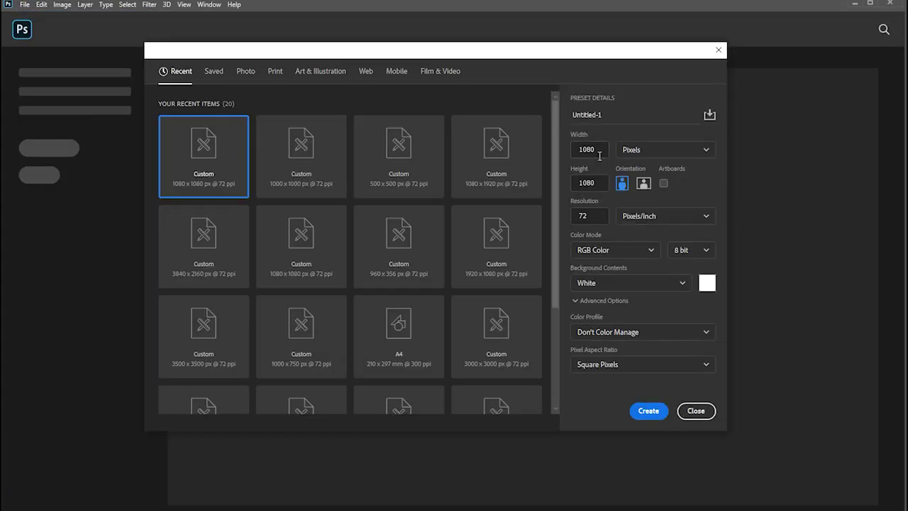
double_click(602, 116)
click(648, 410)
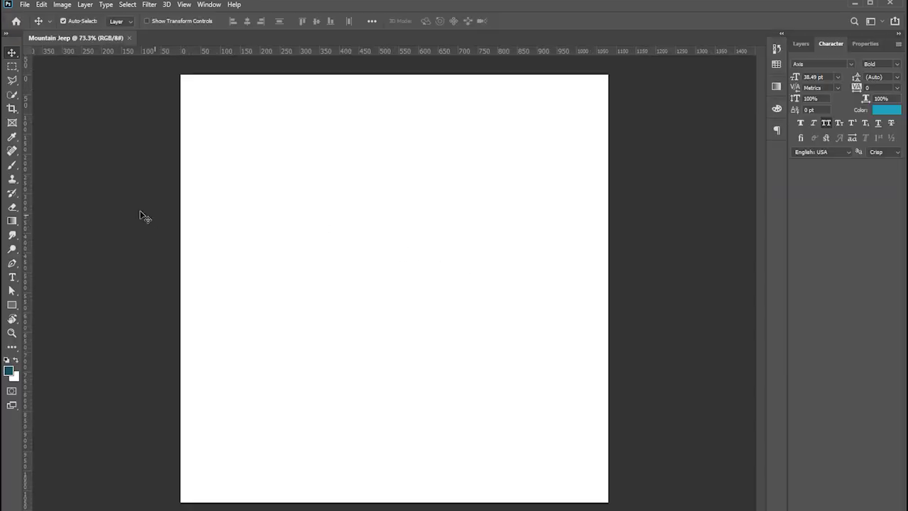
key(alt+Tab)
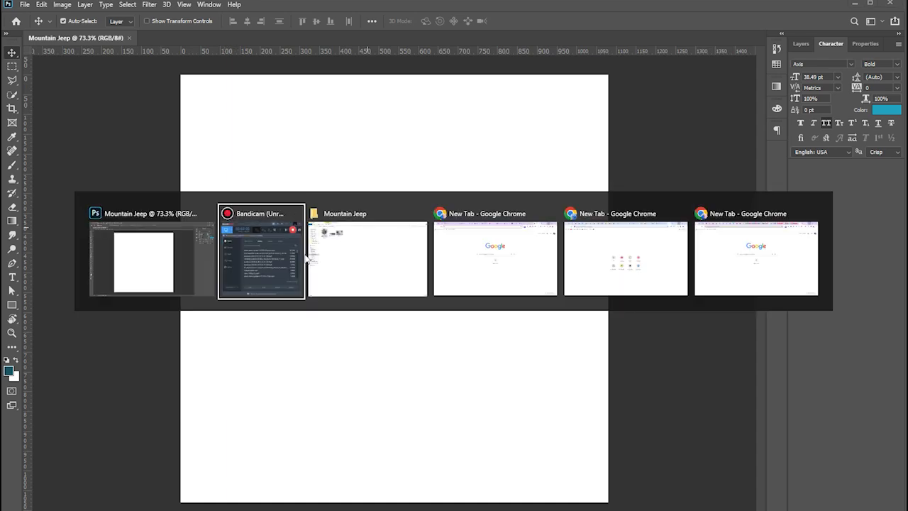
Drag the jeep illustration file onto the canvas and enlarge it about its centre
drag(123, 49, 369, 338)
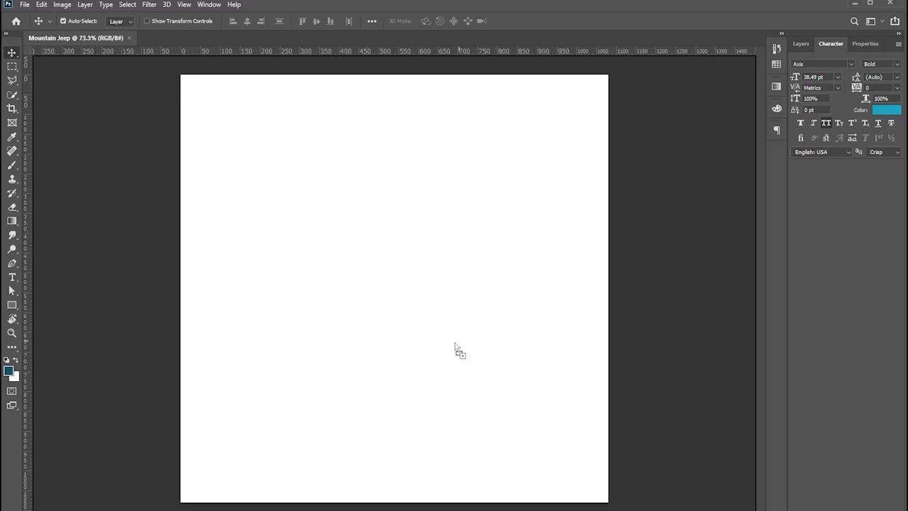
drag(419, 352, 413, 347)
drag(550, 439, 565, 458)
key(Return)
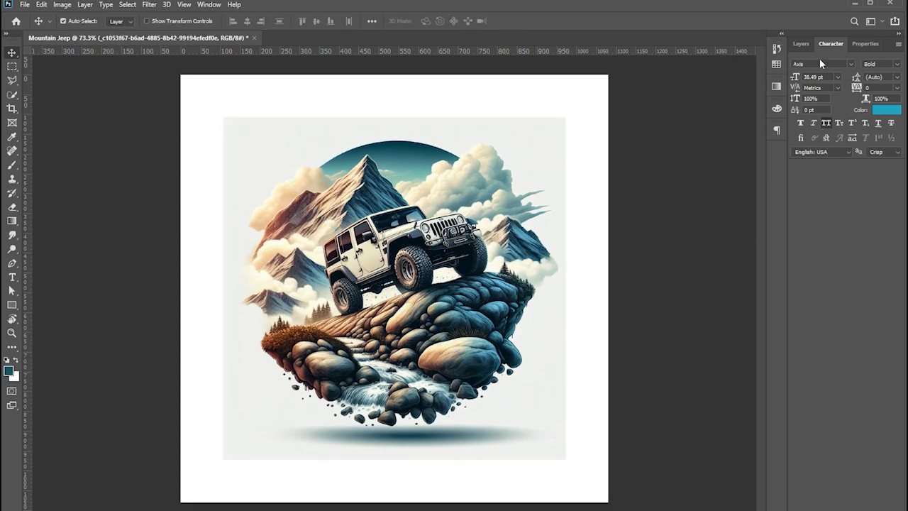
click(801, 43)
right_click(879, 115)
Rasterize the jeep layer and zoom in on the shadow beneath the floating rocks
click(775, 265)
scroll(427, 429, up, 1)
scroll(421, 431, up, 1)
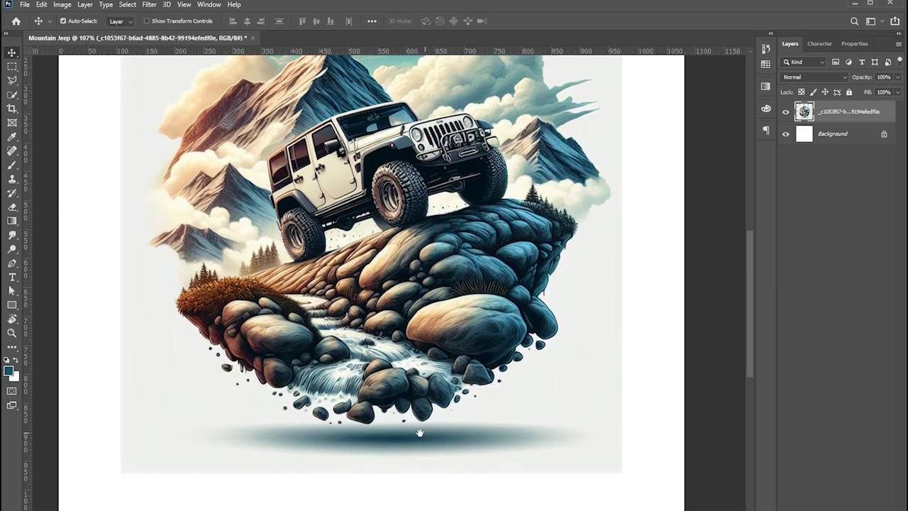
drag(419, 432, 400, 320)
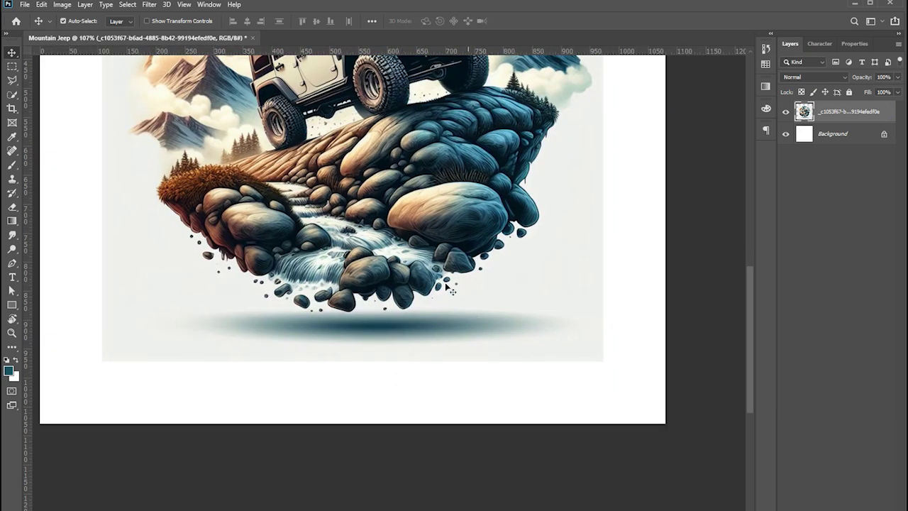
Select the dark shadow under the rocks with the Rectangular Marquee and remove it
click(11, 66)
drag(621, 305, 83, 381)
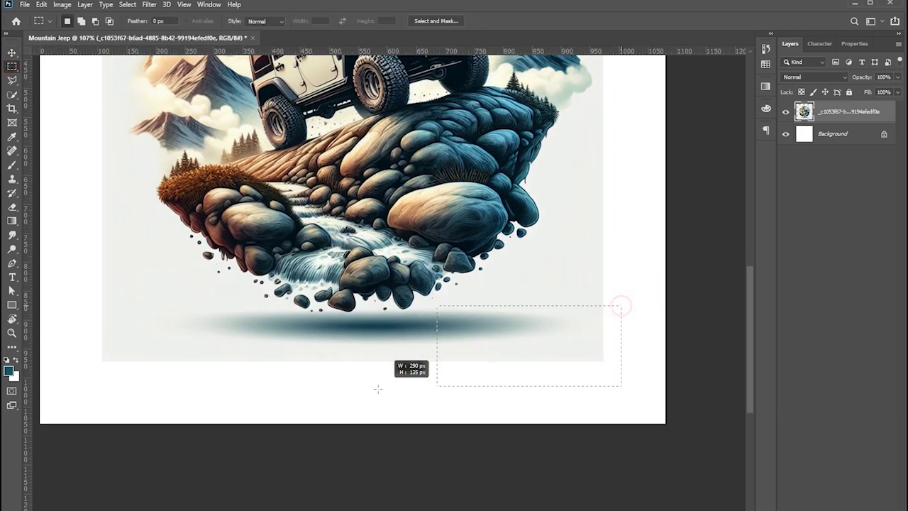
scroll(366, 337, up, 2)
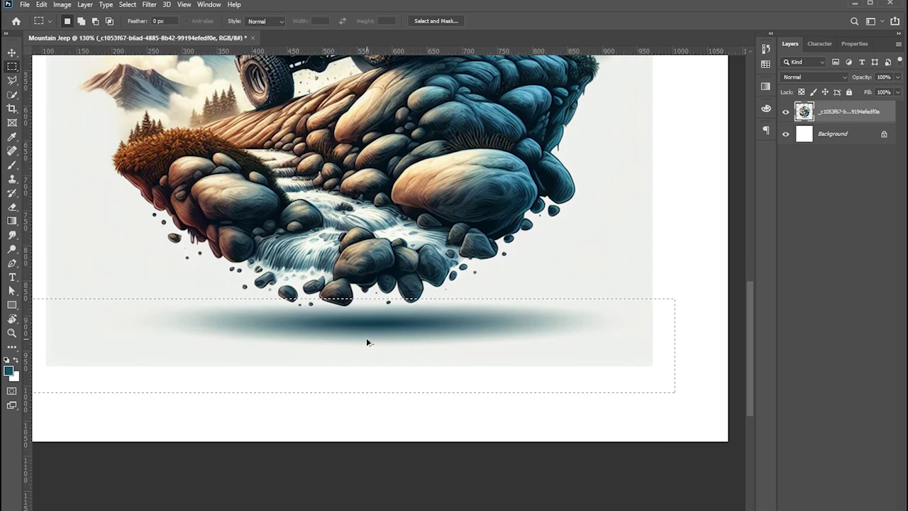
scroll(366, 337, up, 1)
drag(261, 281, 484, 300)
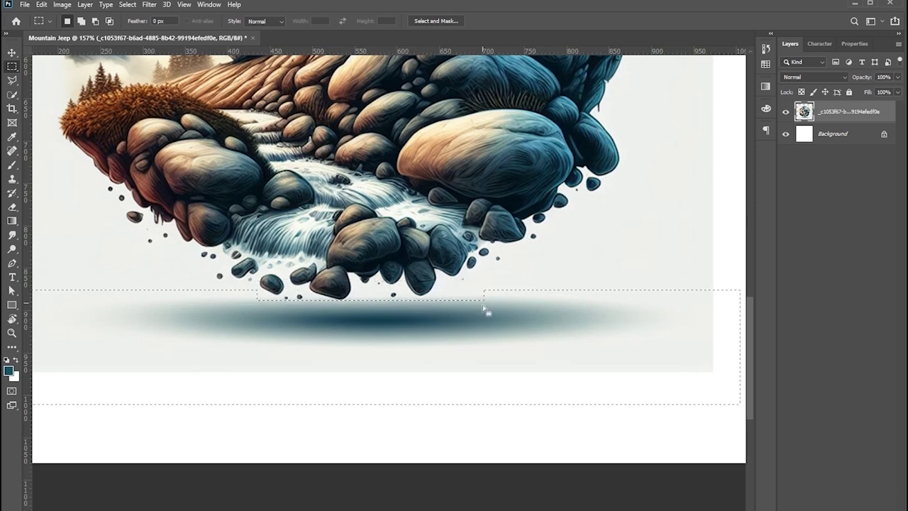
scroll(419, 365, down, 1)
scroll(420, 365, down, 2)
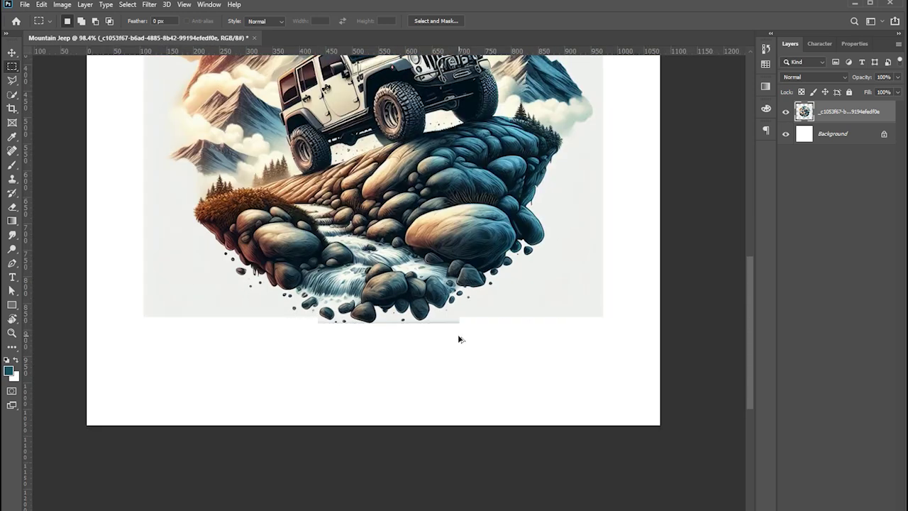
scroll(453, 330, down, 2)
key(v)
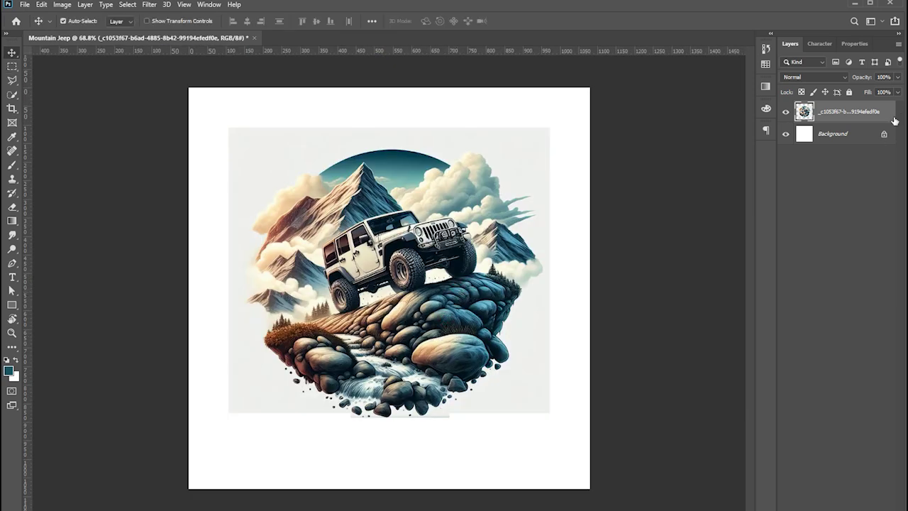
Drag the This Layer Blend If white slider left to drop the pale backdrop, then shift the artwork down-right
double_click(893, 120)
mouse_move(676, 373)
mouse_down()
mouse_move(709, 96)
mouse_move(675, 96)
mouse_up()
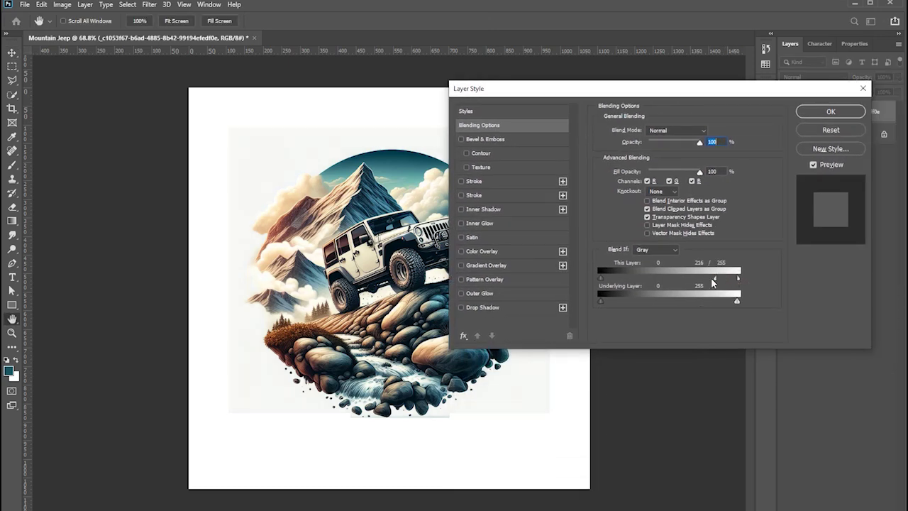
drag(712, 282, 631, 285)
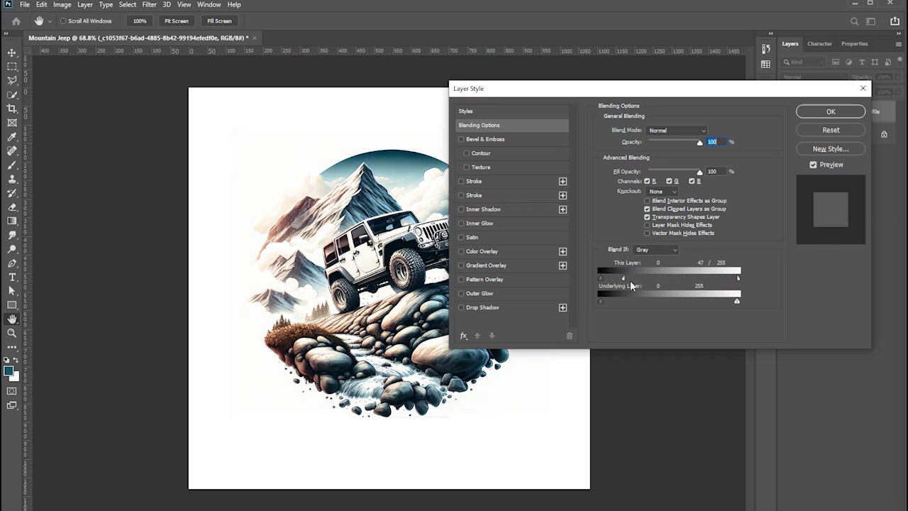
click(830, 112)
key(v)
drag(433, 329, 522, 447)
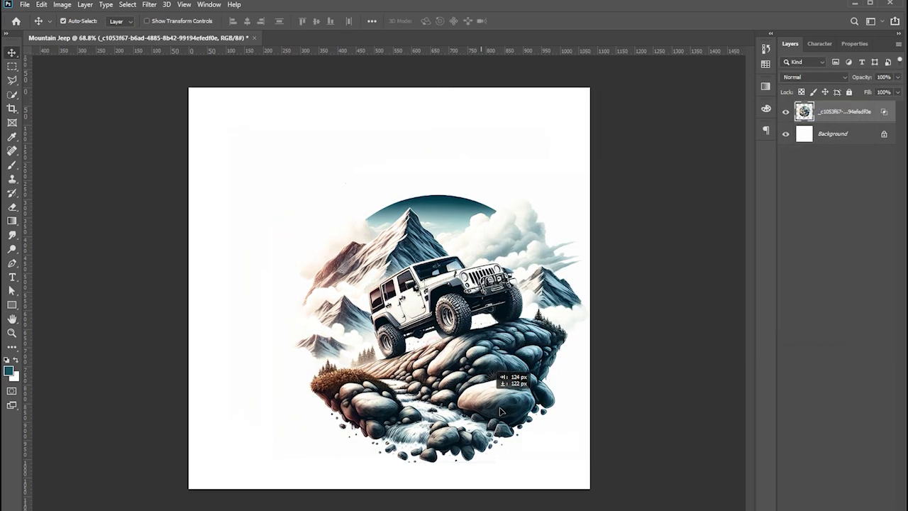
Enlarge the jeep illustration toward the upper left and rename its layer Image
key(ctrl+t)
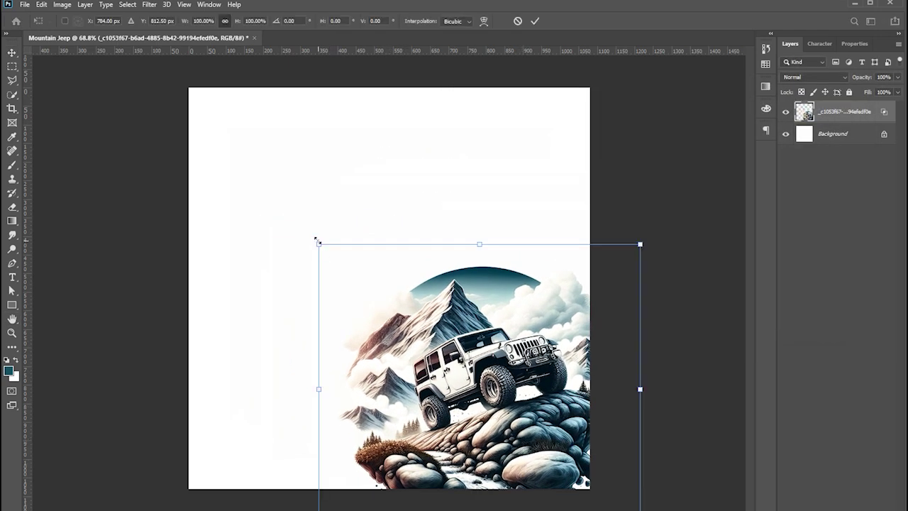
drag(317, 241, 229, 187)
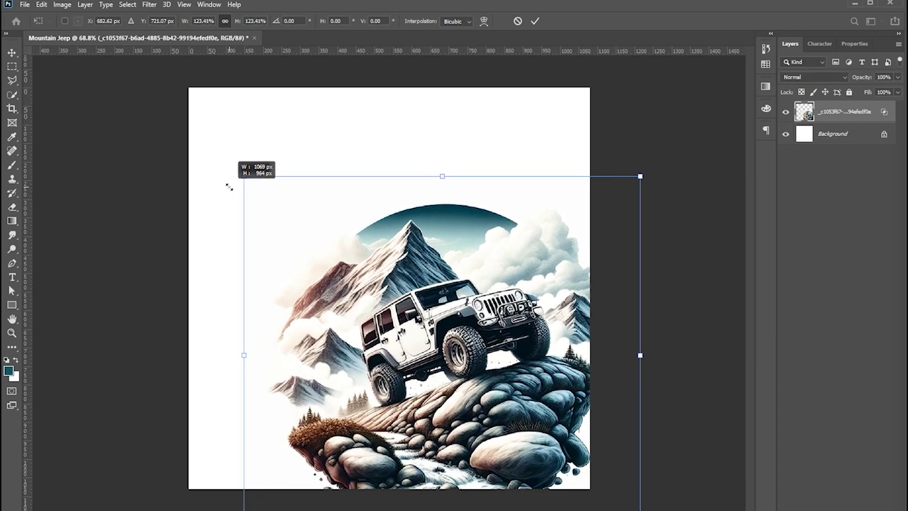
key(Return)
double_click(846, 111)
text(Image)
key(Return)
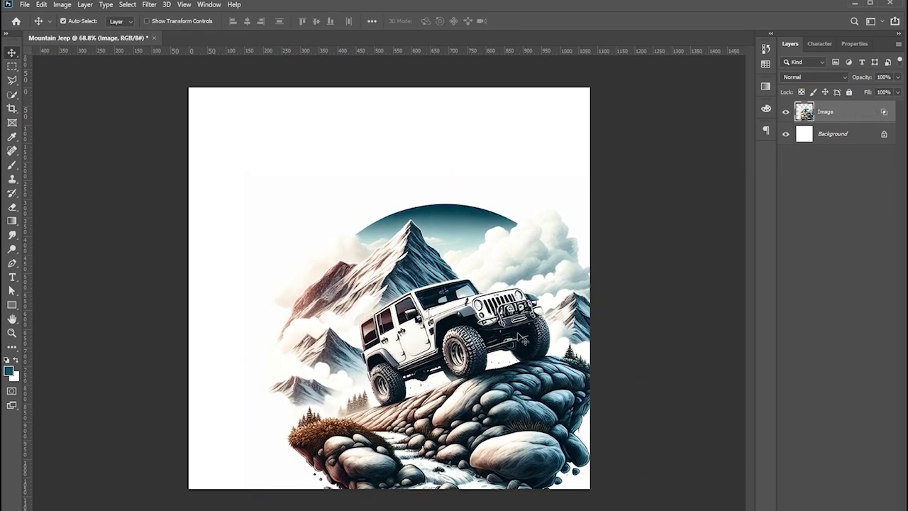
Nudge the Image layer right and scale it down slightly, then deselect it
drag(496, 332, 506, 330)
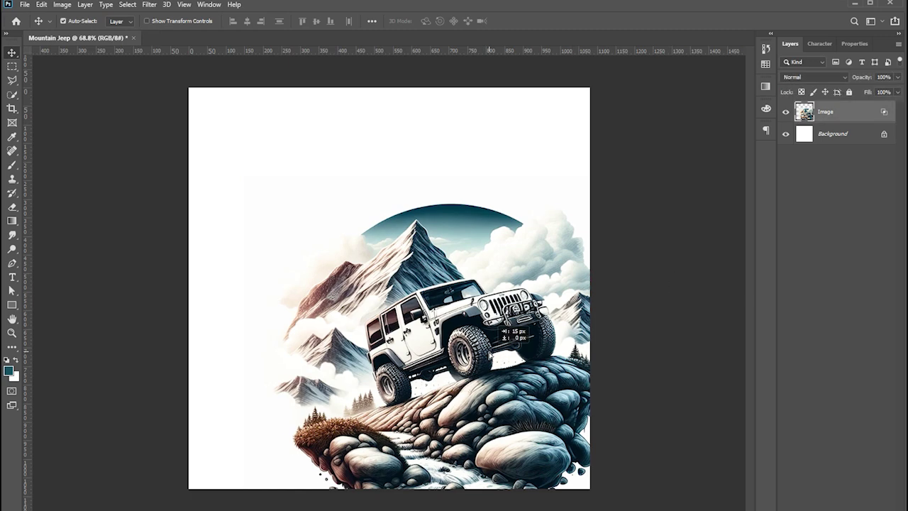
key(ctrl+t)
mouse_move(249, 175)
mouse_down()
mouse_move(302, 232)
mouse_move(258, 216)
mouse_up()
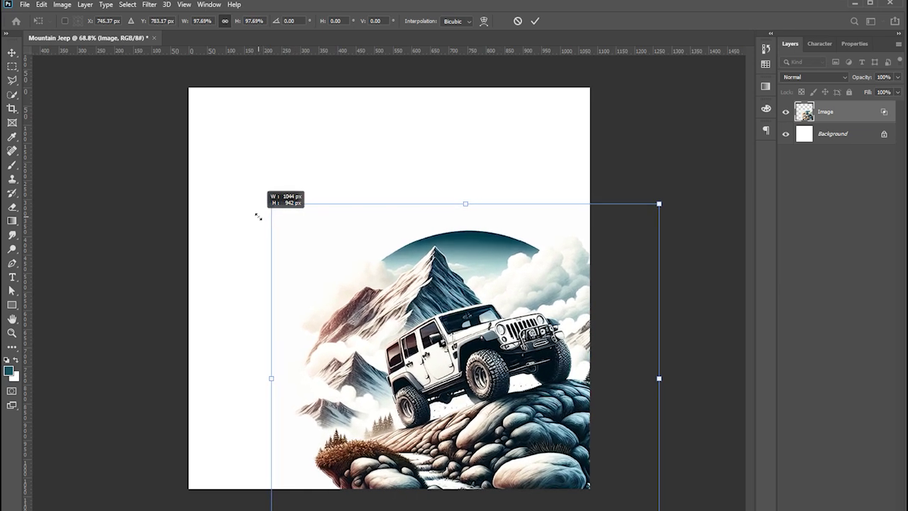
key(Return)
scroll(557, 345, down, 1)
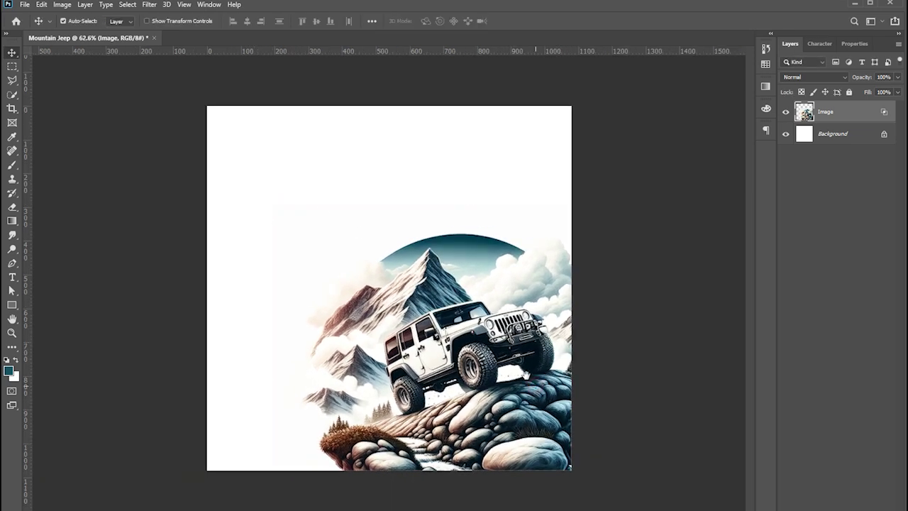
click(623, 351)
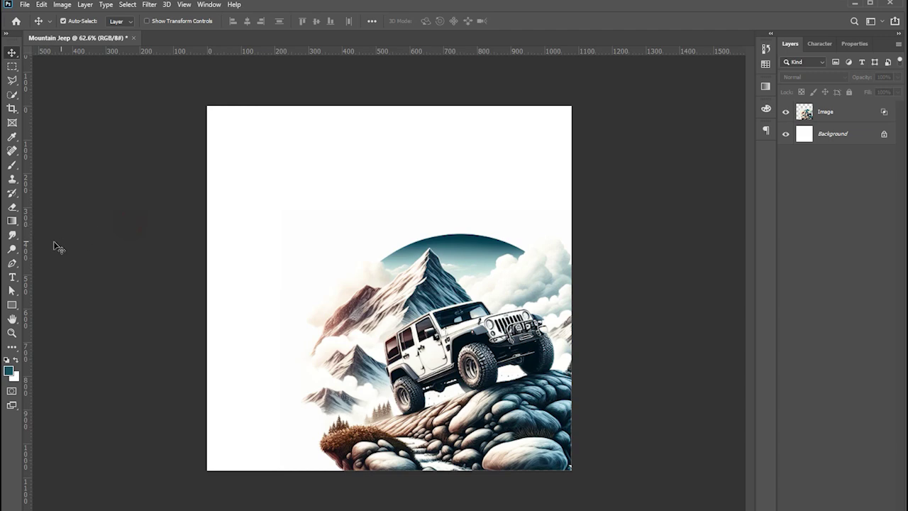
key(alt+Tab)
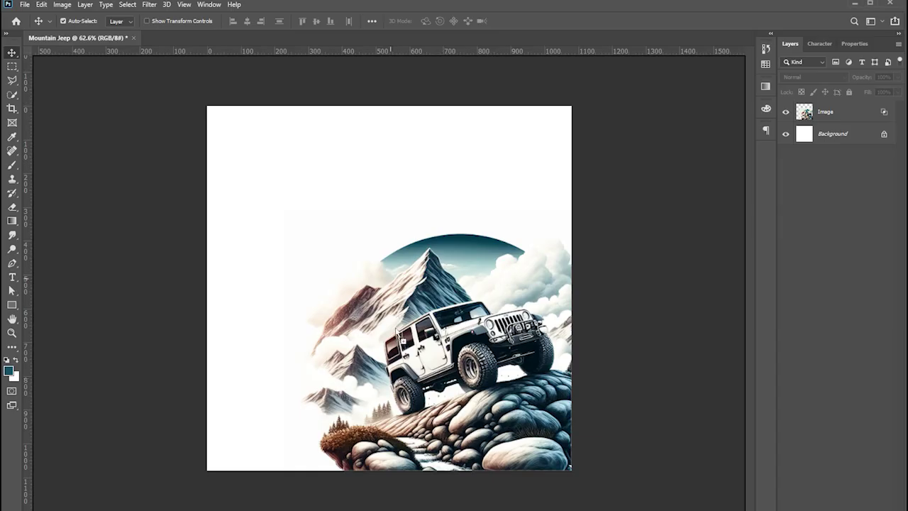
Place grunge-2, scale and shift it to cover the whole canvas, and name the layer Taxture
drag(239, 54, 401, 341)
drag(572, 410, 665, 459)
drag(510, 432, 455, 434)
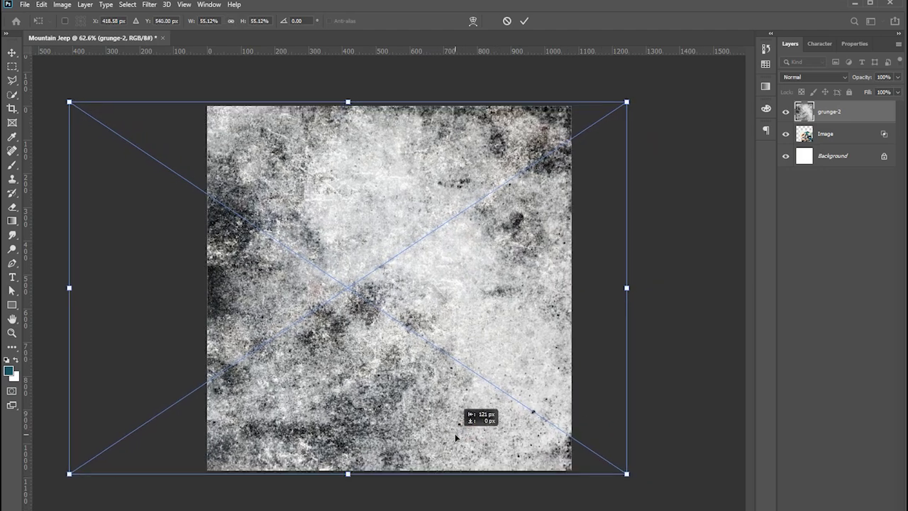
drag(636, 104, 624, 103)
key(Return)
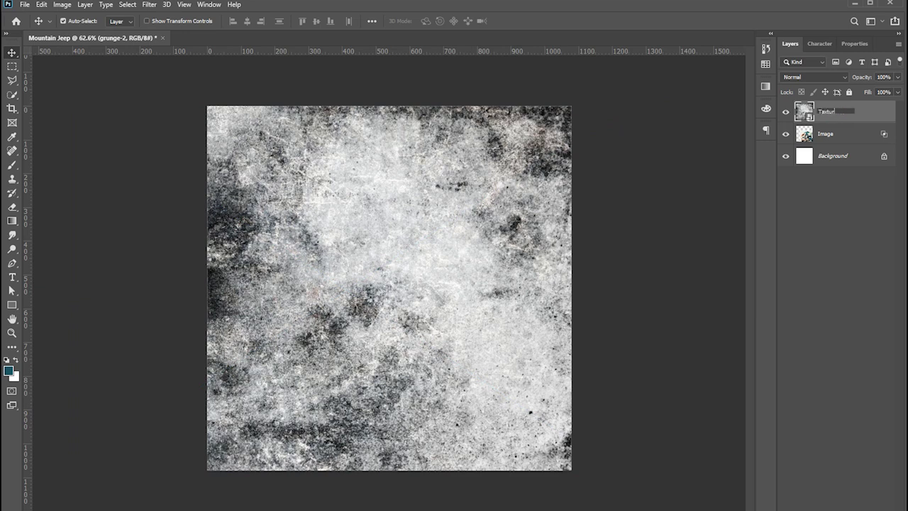
key(Return)
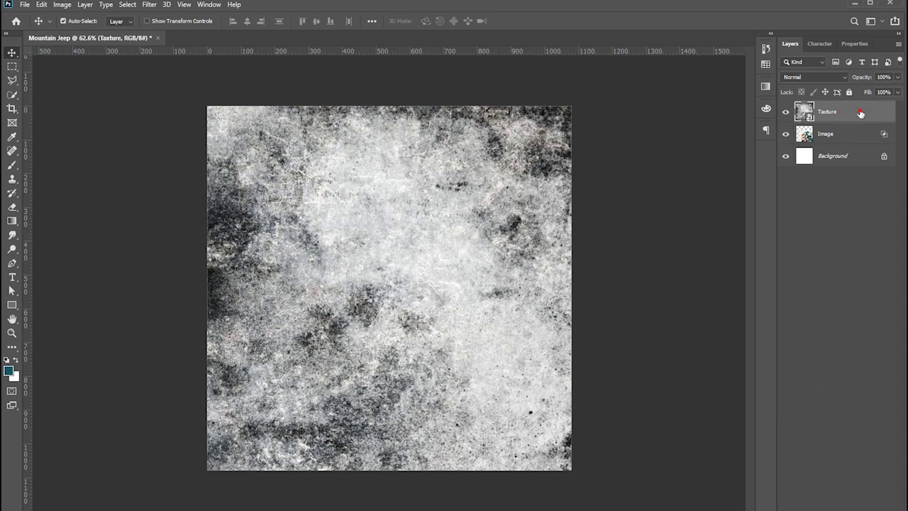
Adjust the Taxture Blend If slider, move the layer beneath Image, and add a layer mask
double_click(862, 111)
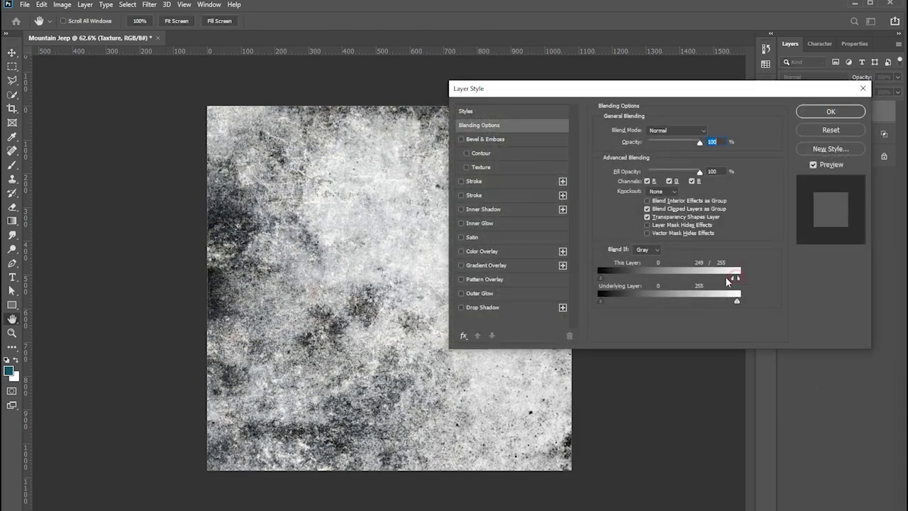
drag(600, 277, 611, 282)
click(831, 111)
drag(860, 114, 860, 146)
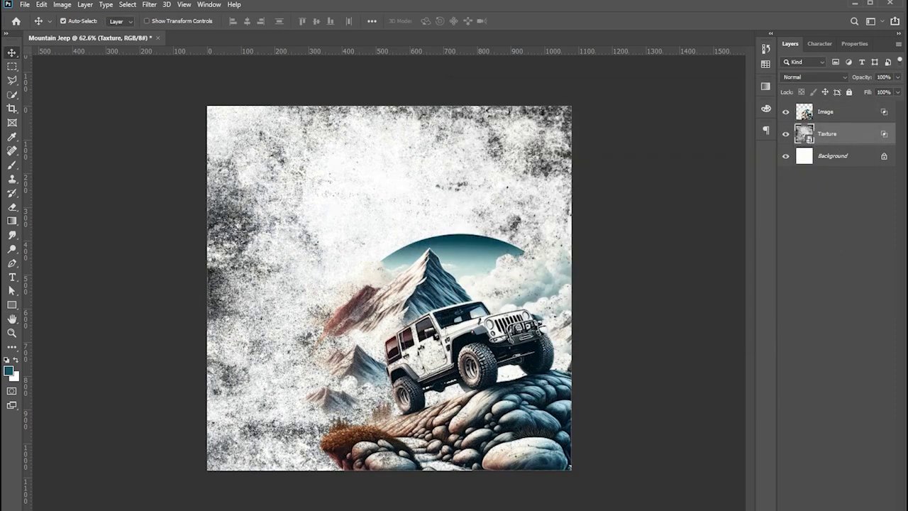
click(825, 504)
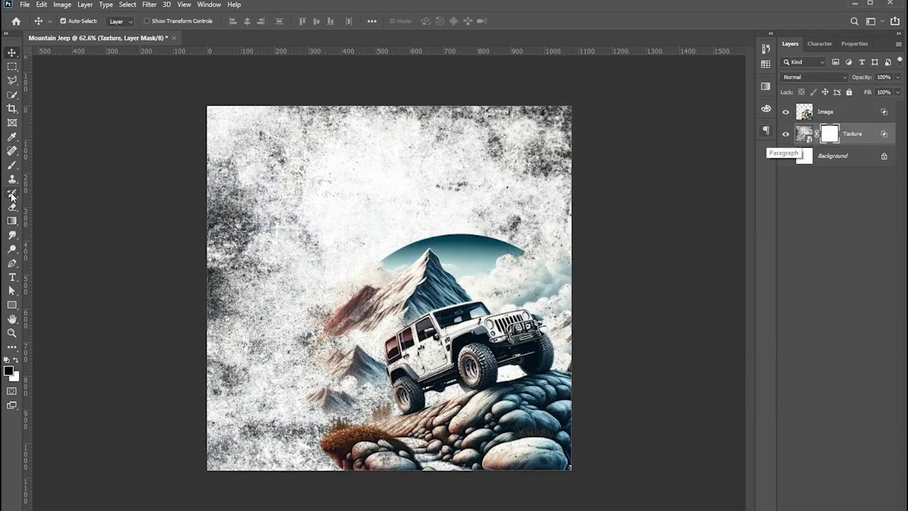
Paint the Taxture mask with a soft black 40% brush over the left and lower areas
click(12, 164)
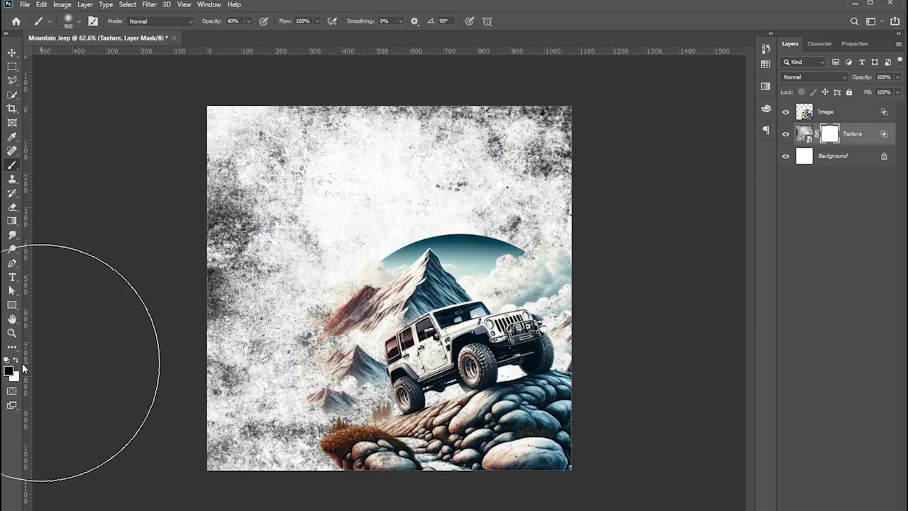
drag(304, 203, 240, 297)
mouse_move(250, 244)
mouse_down()
mouse_move(283, 405)
mouse_move(430, 182)
mouse_move(522, 162)
mouse_move(368, 137)
mouse_move(405, 152)
mouse_move(480, 223)
mouse_move(268, 270)
mouse_move(411, 322)
mouse_move(284, 324)
mouse_move(304, 364)
mouse_move(587, 324)
mouse_move(203, 375)
mouse_move(253, 395)
mouse_up()
key(v)
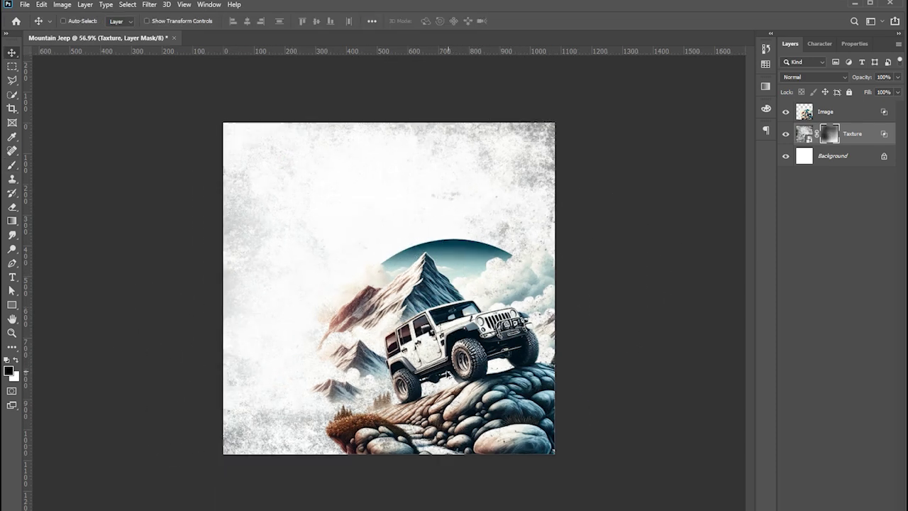
click(596, 284)
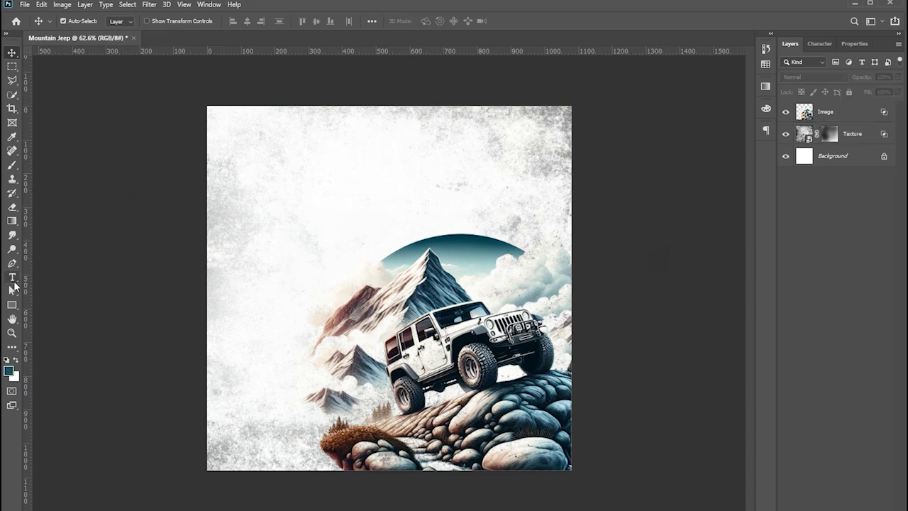
Add left-aligned text reading Jeep above the mountain
click(12, 277)
click(383, 22)
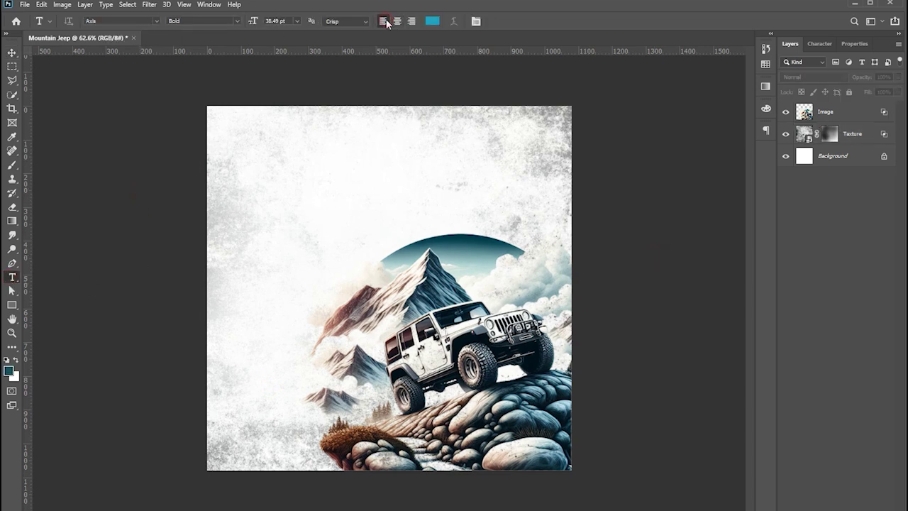
click(394, 189)
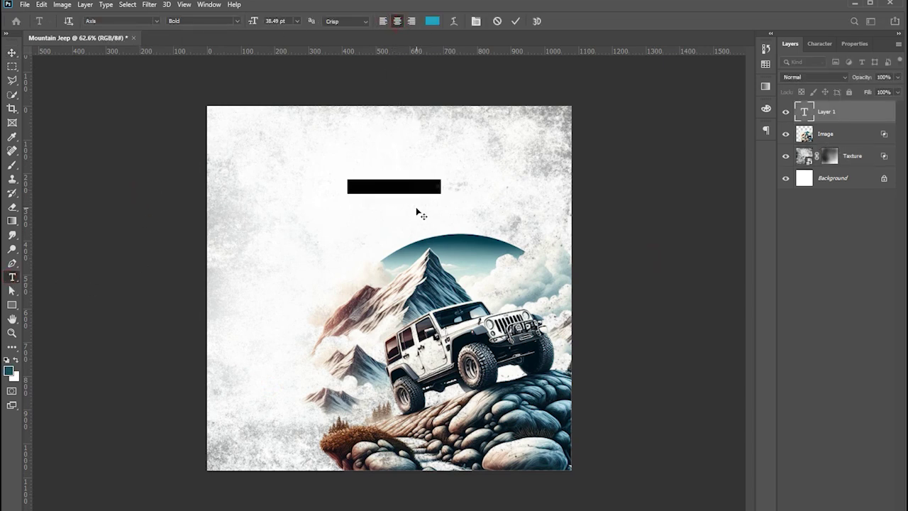
text(Jeep)
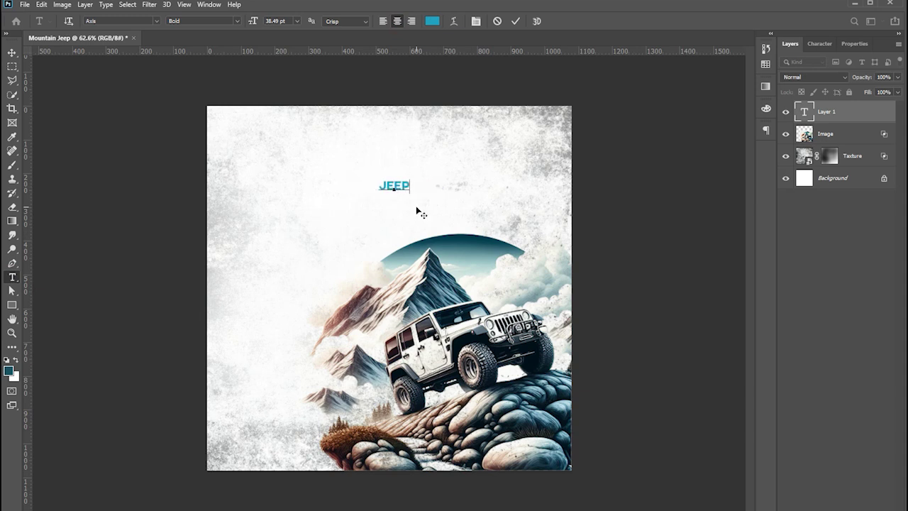
key(ctrl+Return)
key(v)
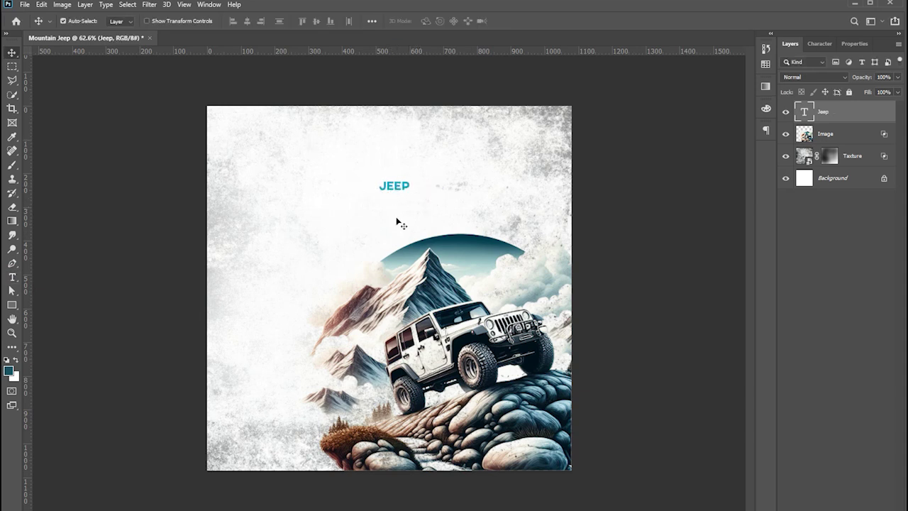
Scale the JEEP text up greatly and position it slightly lower above the mountain
key(ctrl+t)
drag(411, 194, 505, 212)
drag(409, 182, 412, 243)
key(Return)
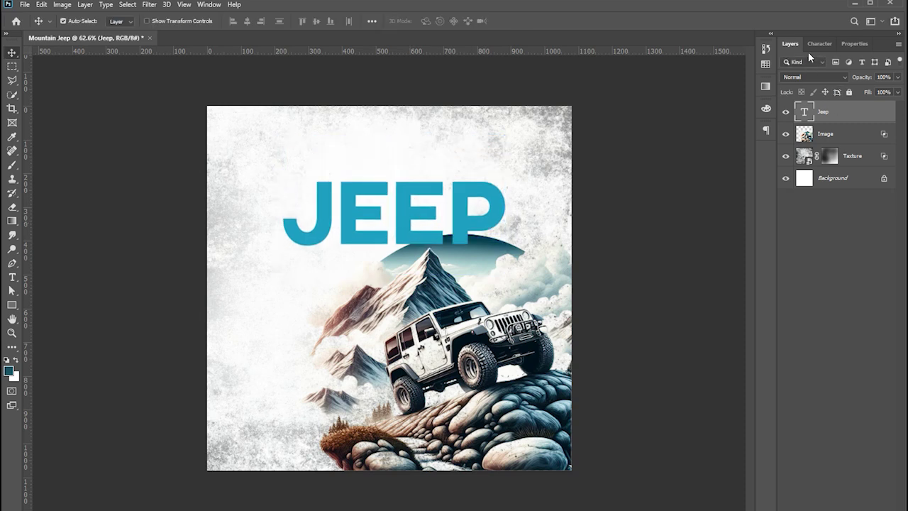
click(820, 44)
click(822, 64)
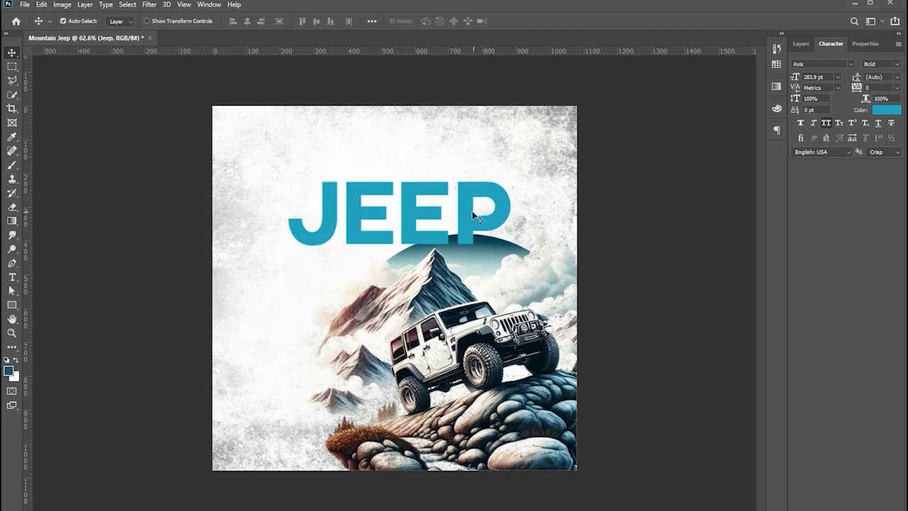
mouse_move(474, 215)
mouse_down()
mouse_move(482, 234)
mouse_move(515, 201)
mouse_up()
key(ctrl+t)
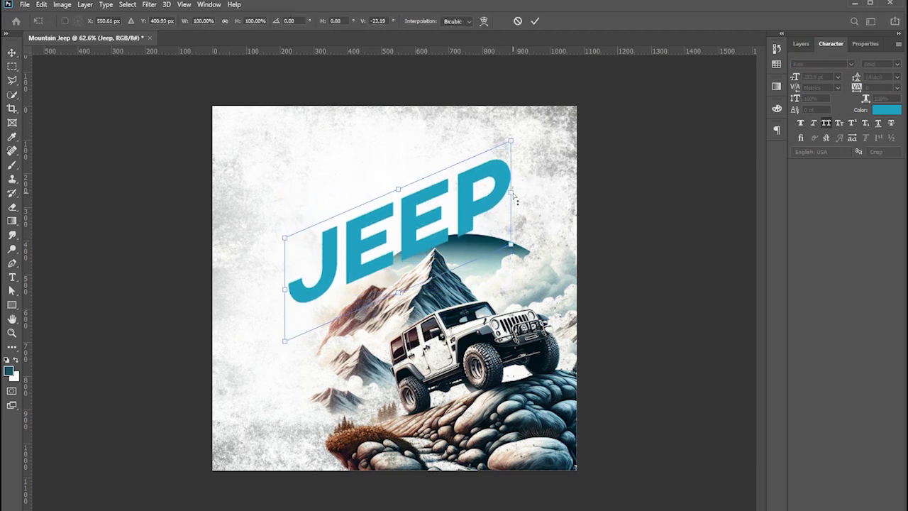
Enlarge JEEP to 161% so it overflows the canvas, lower it over the jeep, then enlarge slightly more
drag(511, 244, 581, 312)
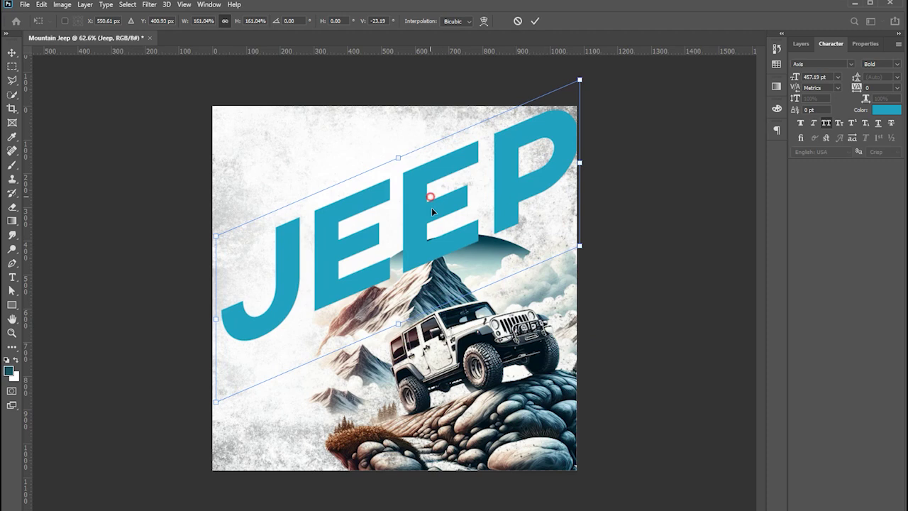
drag(430, 200, 430, 291)
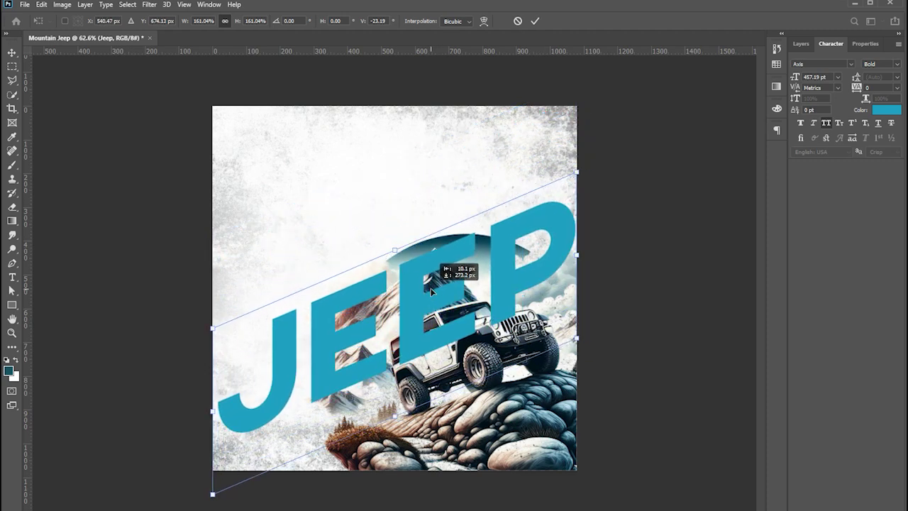
key(Return)
key(ctrl+t)
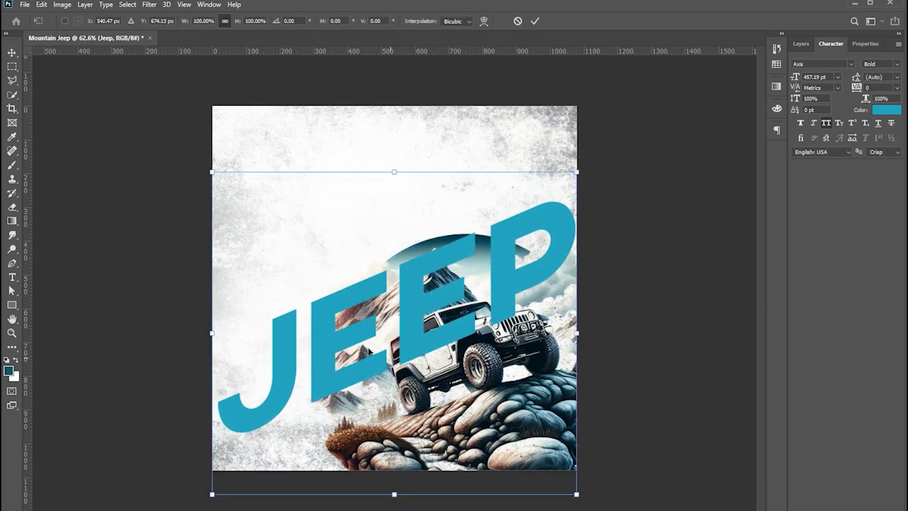
drag(212, 173, 201, 156)
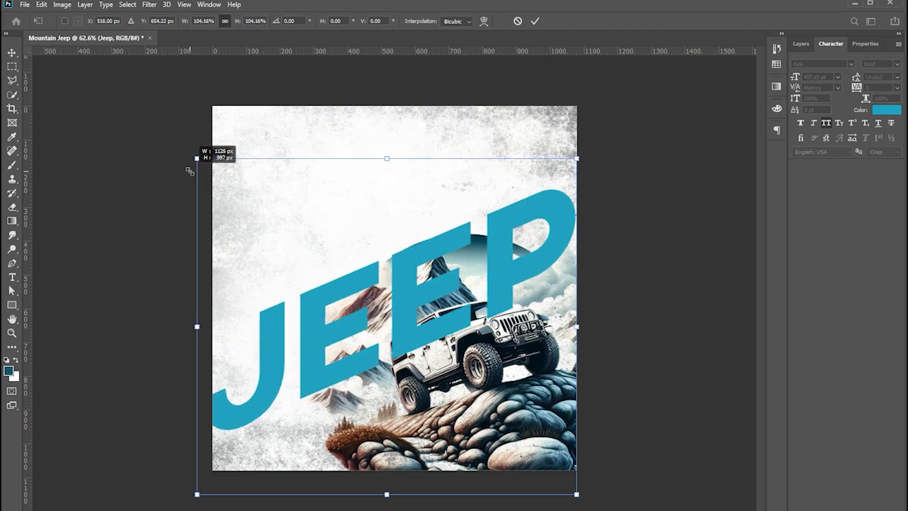
key(Return)
click(540, 466)
key(ctrl+t)
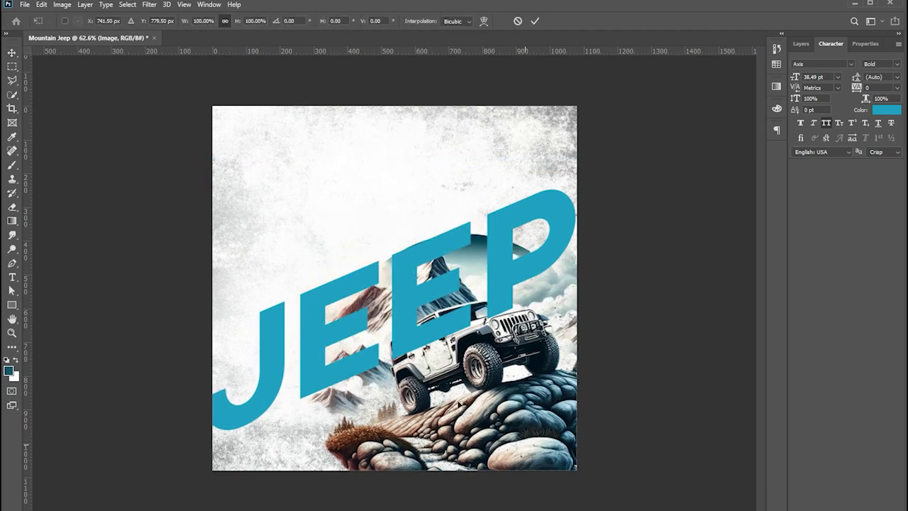
Enlarge the jeep-and-mountain artwork and nudge it so the jeep sits behind the JEEP letters
drag(283, 209, 235, 206)
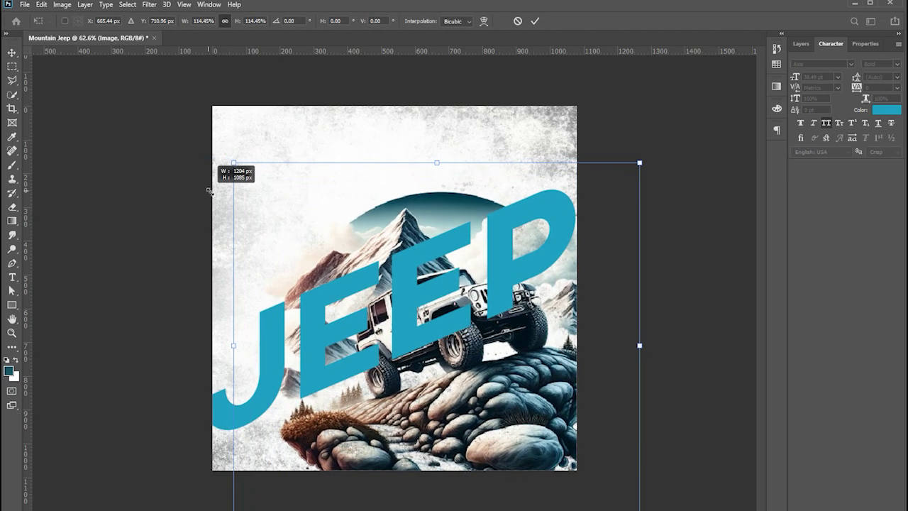
key(Return)
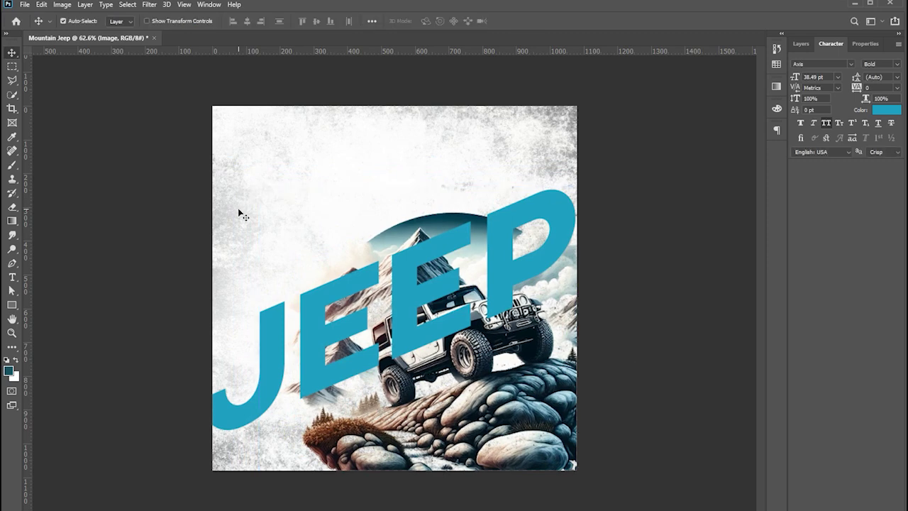
key(shift+Left)
key(shift+Left)
key(shift+Left)
key(shift+Down)
key(shift+Right)
key(shift+Right)
key(shift+Up)
key(shift+Up)
key(shift+Up)
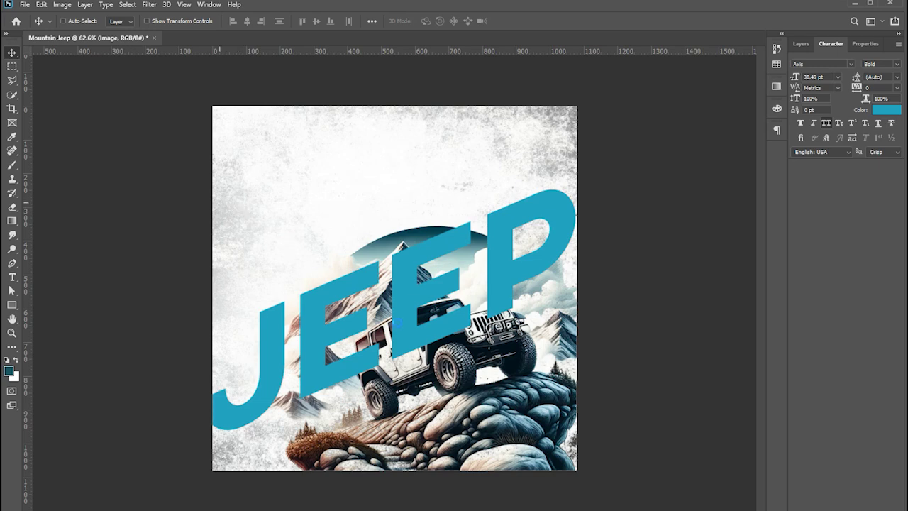
Save the poster and dismiss the save prompt
key(ctrl+shift+s)
click(428, 345)
click(799, 44)
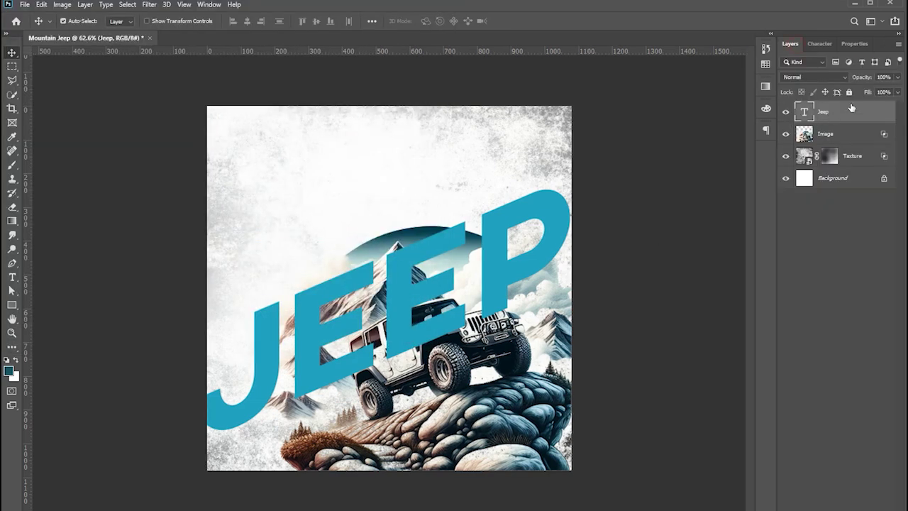
Set the JEEP layer Fill to 0% and add a Stroke outline effect
key(Return)
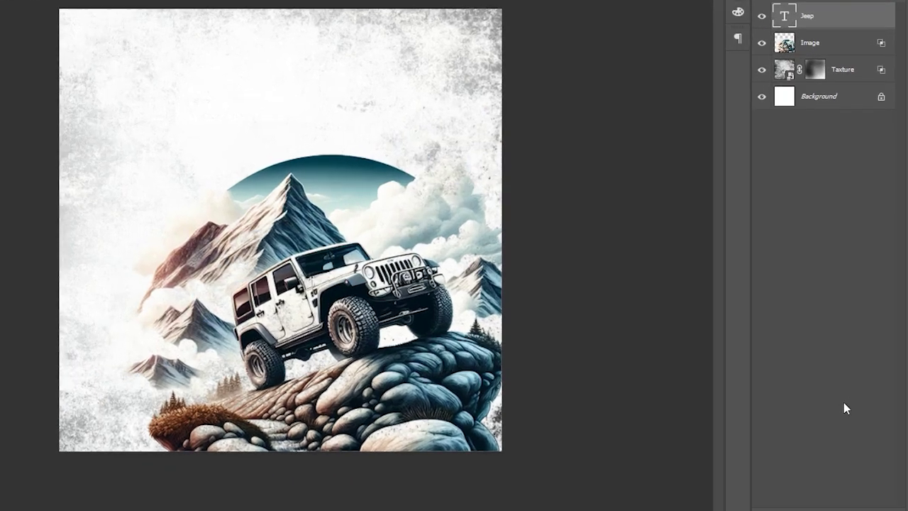
click(808, 507)
click(805, 413)
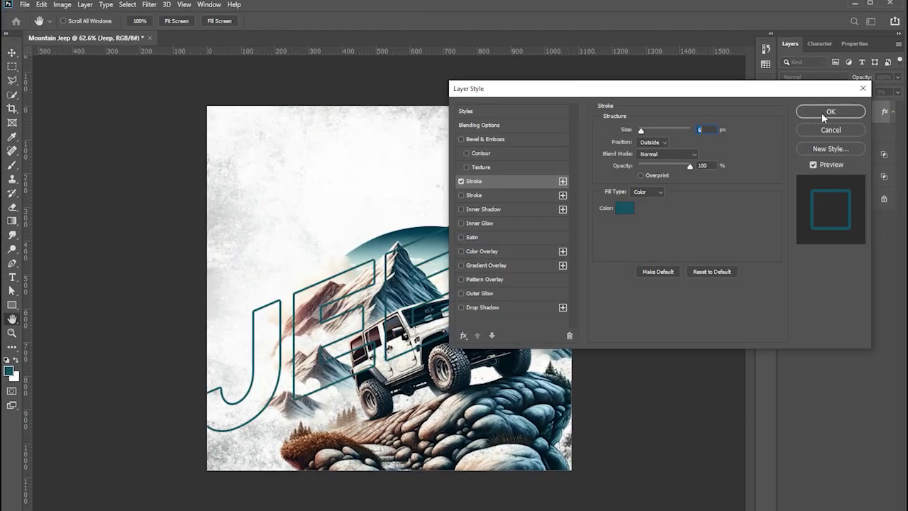
click(828, 112)
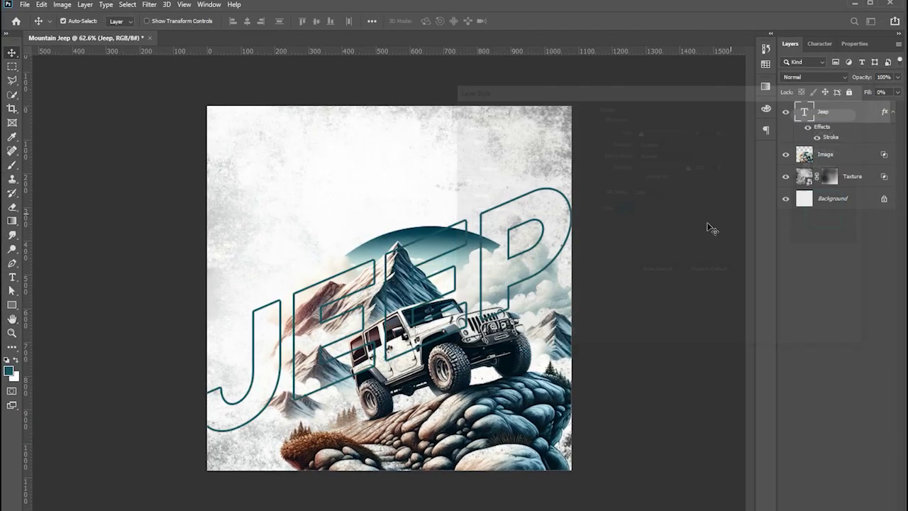
Move the JEEP outline behind the jeep image, lower its opacity to 51%, and nudge it up
key(ctrl+bracketleft)
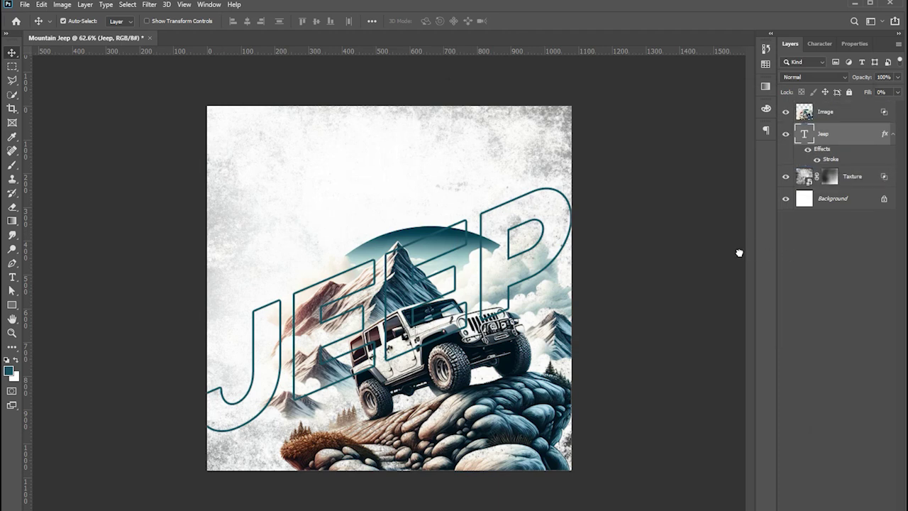
drag(868, 80, 833, 82)
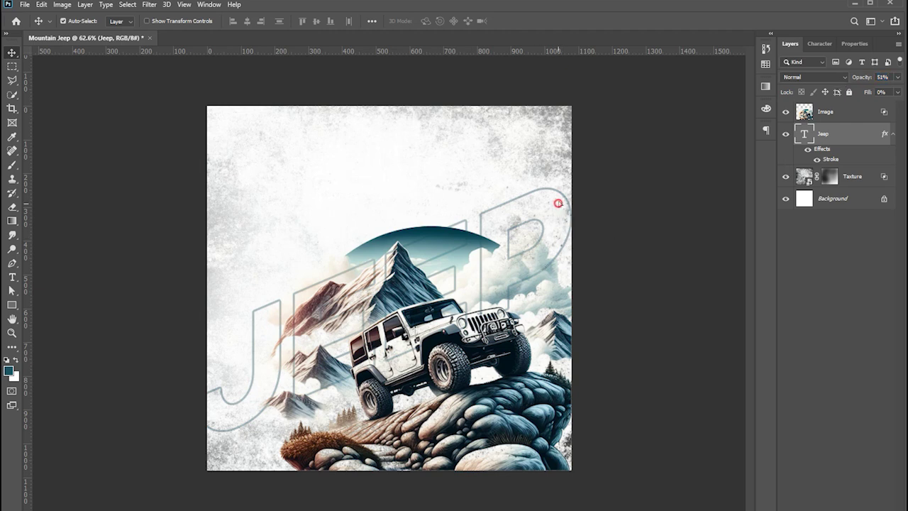
key(ctrl+bracketright)
key(ctrl+bracketleft)
key(shift+Up)
key(shift+Up)
key(shift+Up)
key(shift+Up)
key(shift+Up)
key(shift+Up)
key(shift+Up)
key(shift+Up)
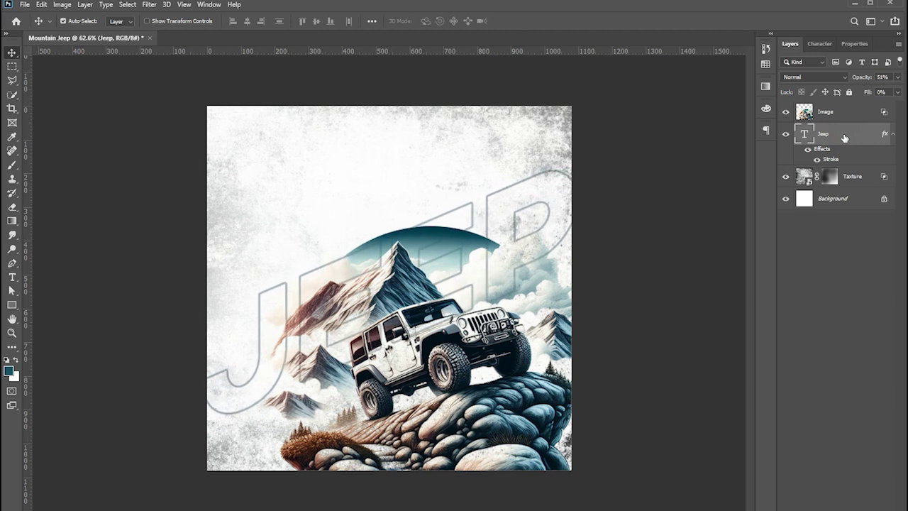
click(639, 227)
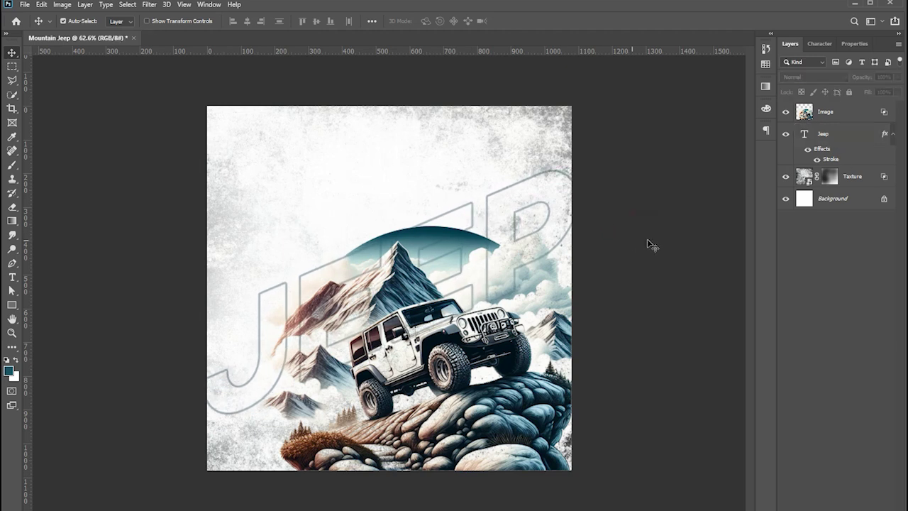
Add the text 'Mountain' near the top of the poster
key(t)
click(329, 158)
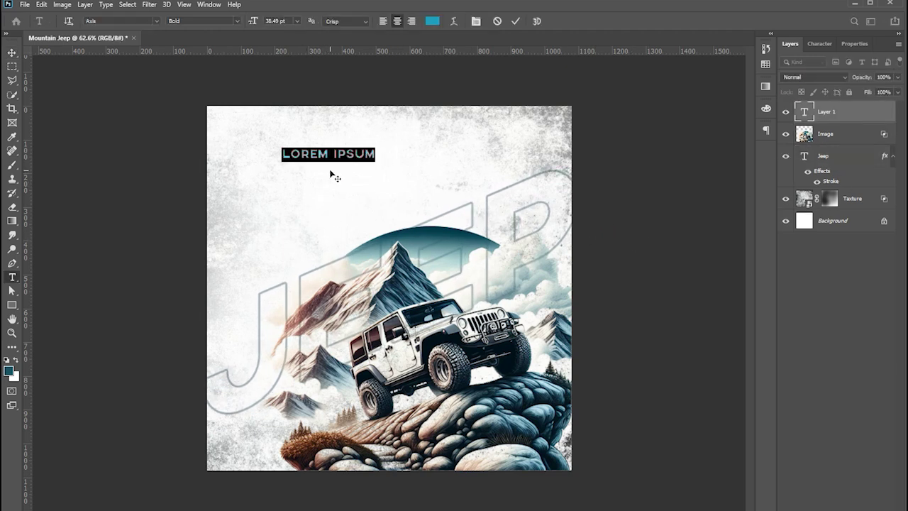
text(Mountain)
key(ctrl+Return)
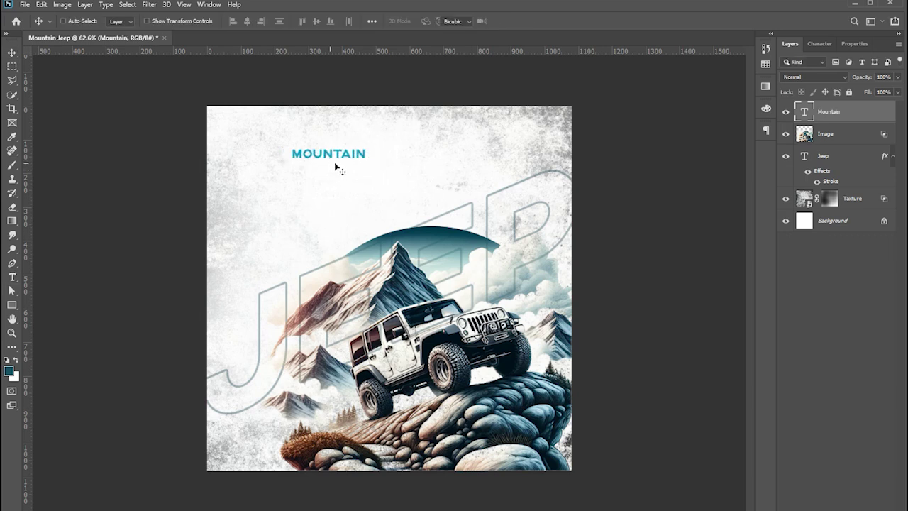
Scale the MOUNTAIN text up and position it across the top of the poster
key(ctrl+t)
drag(366, 161, 452, 177)
drag(392, 142, 436, 166)
key(Return)
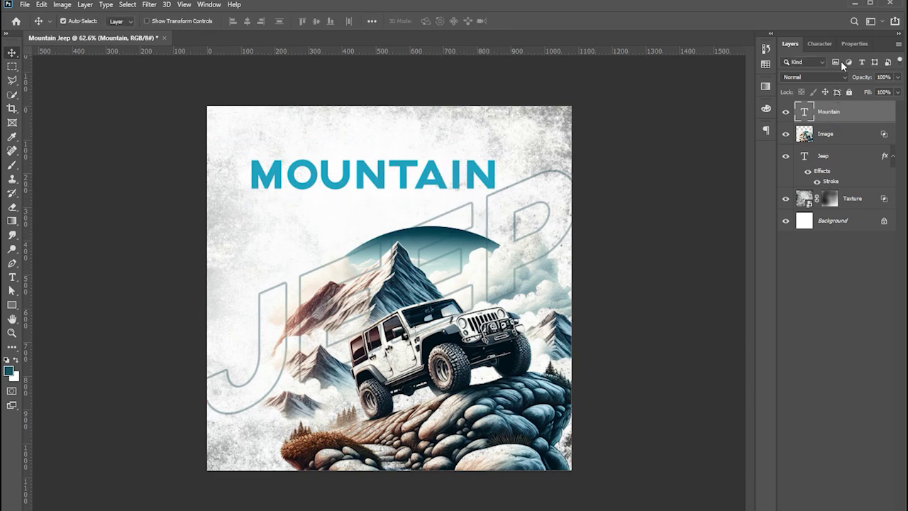
Change the MOUNTAIN text colour to a brighter teal in the Character panel's Color Picker
click(818, 44)
click(886, 110)
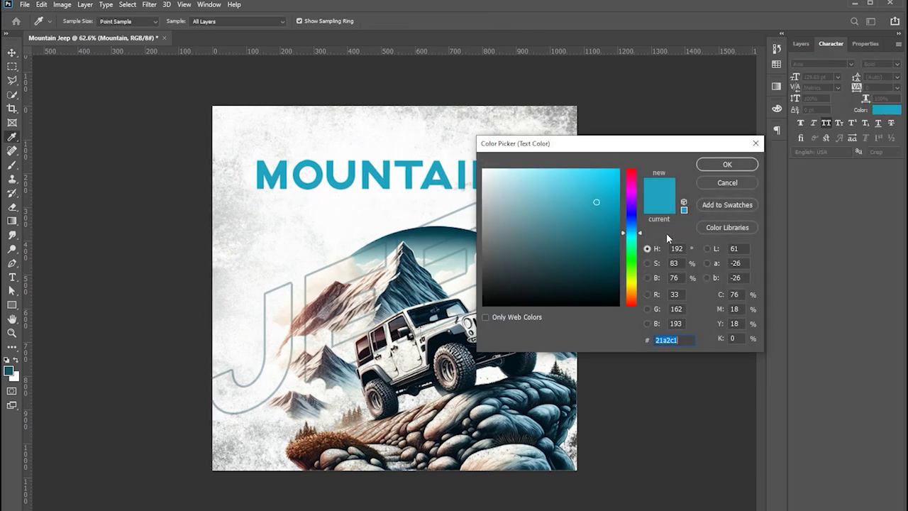
click(428, 234)
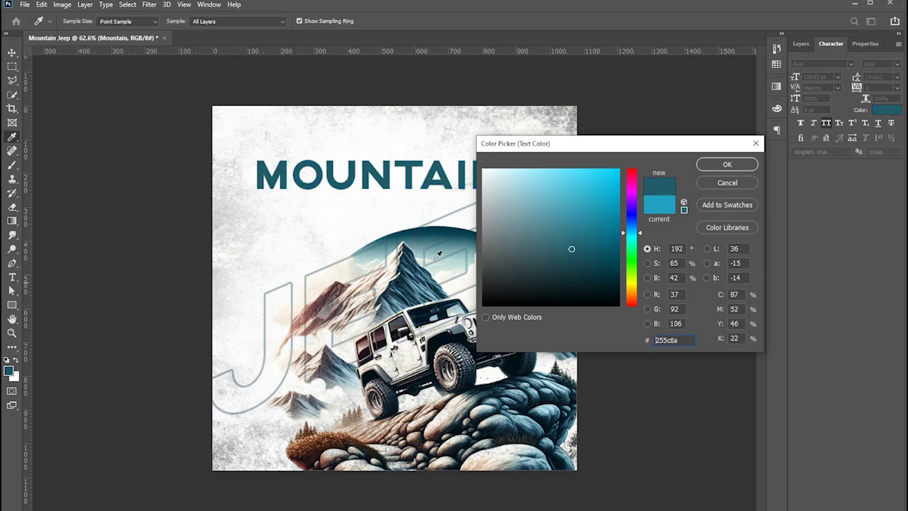
click(601, 231)
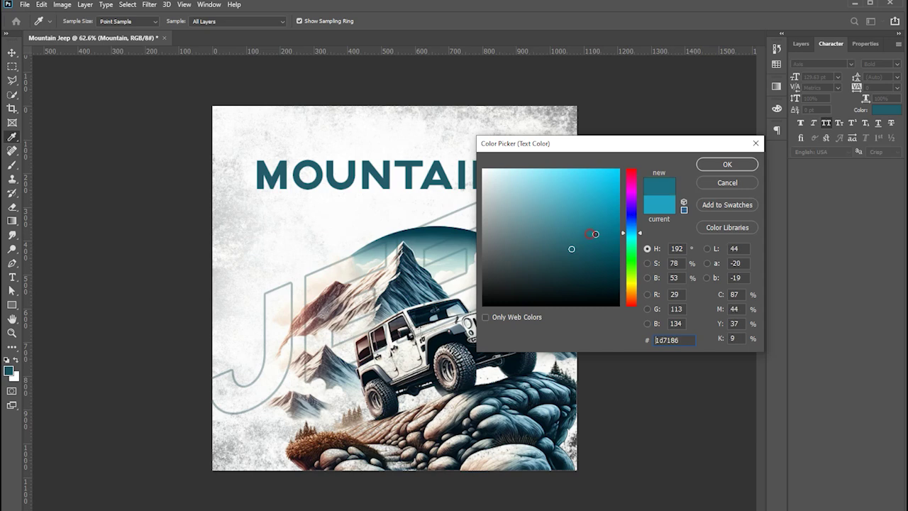
click(726, 165)
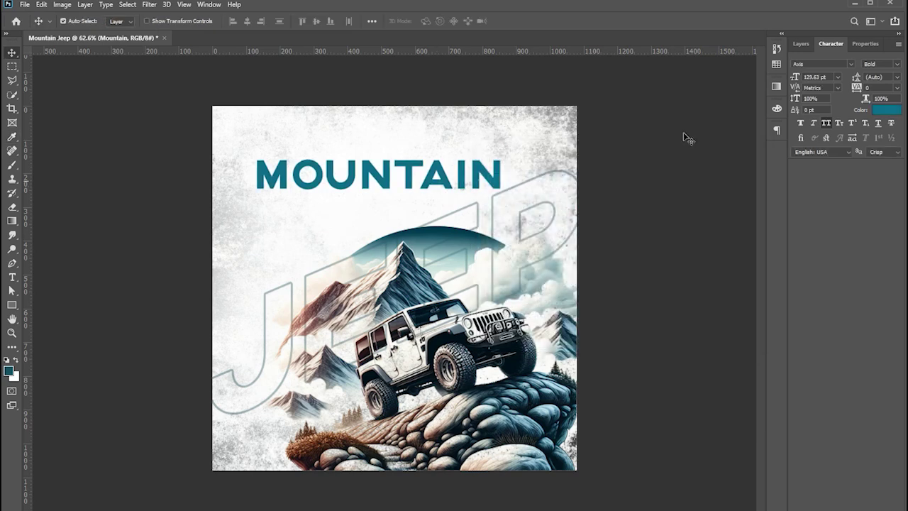
click(709, 184)
click(833, 64)
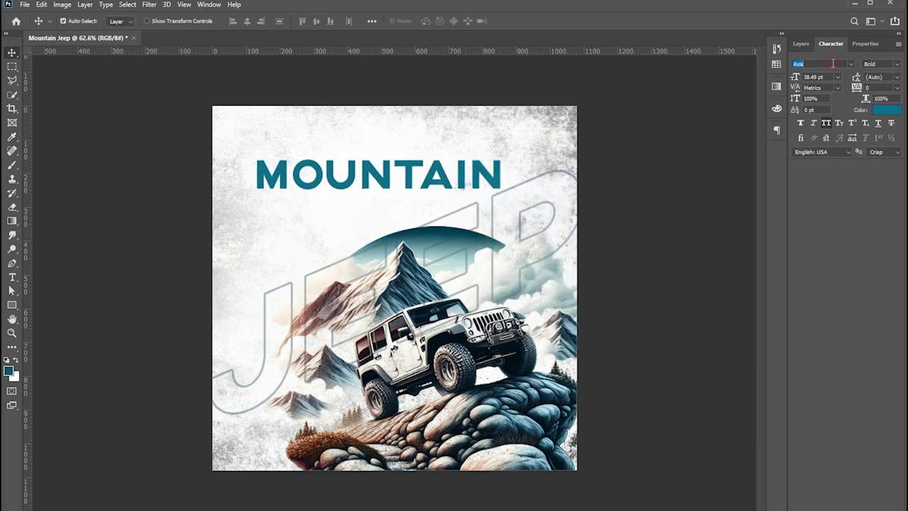
Set the MOUNTAIN title's font to Bauer Regular by searching 'bau' in the font field
text(bau)
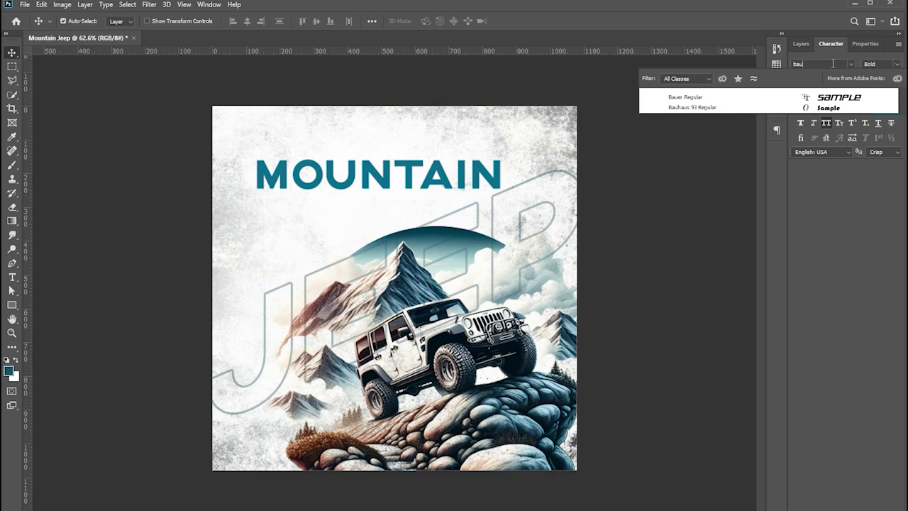
click(721, 99)
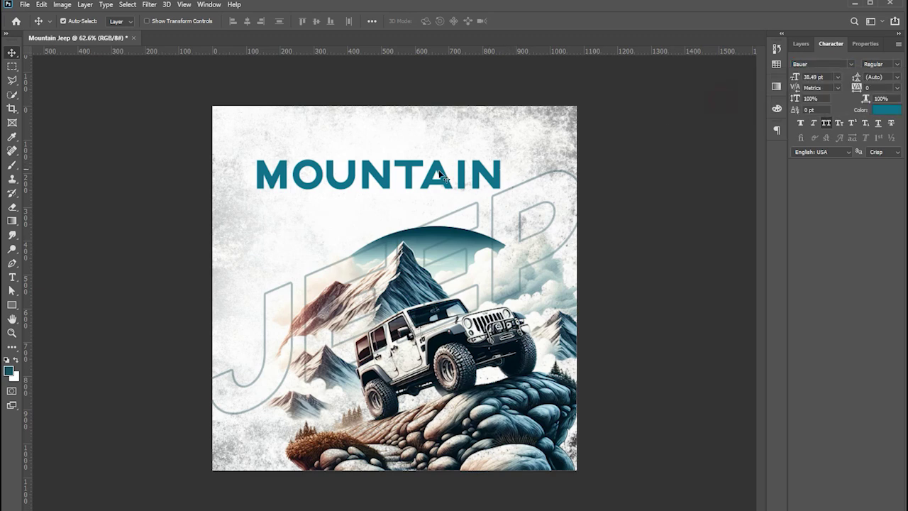
click(409, 181)
click(812, 64)
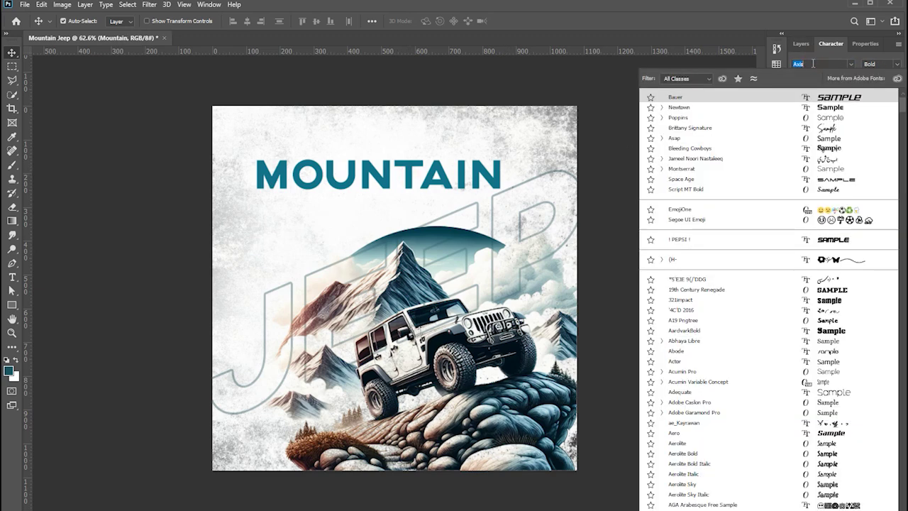
text(ba)
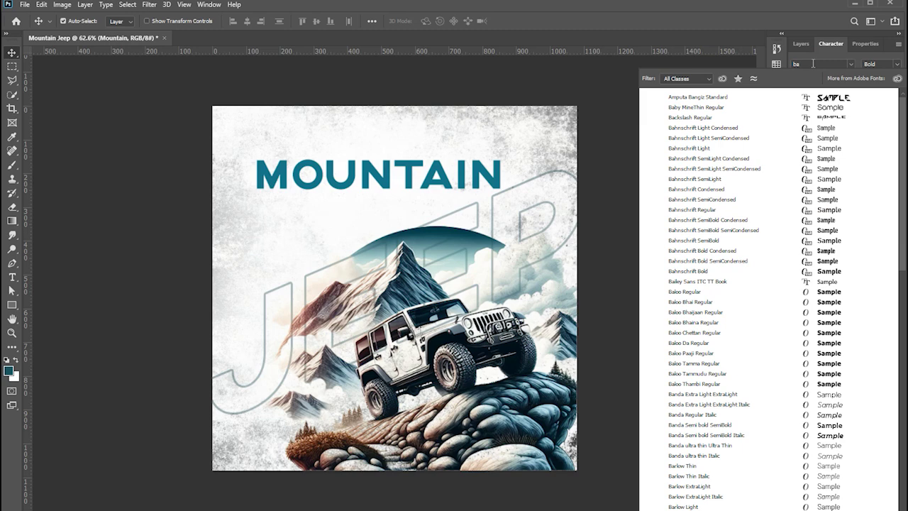
text(u)
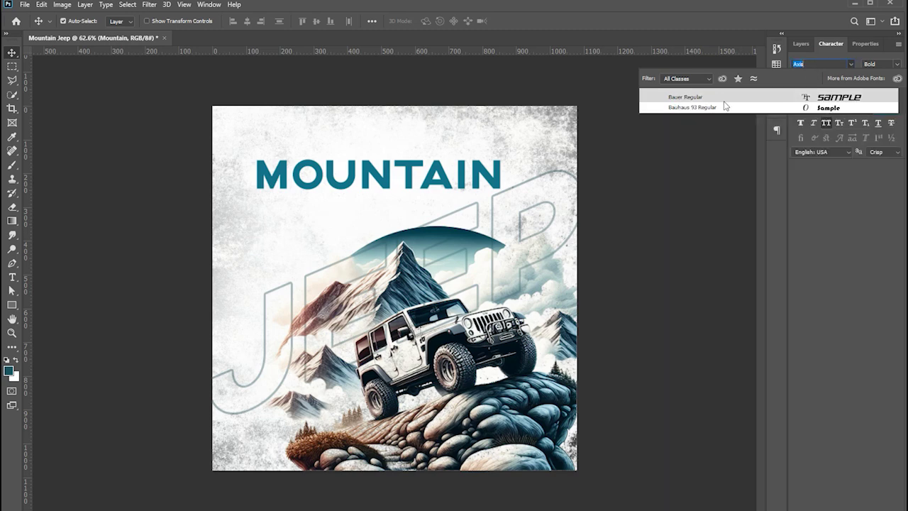
click(723, 103)
Move MOUNTAIN lower, skew it upward to the right, and scale it down slightly
drag(447, 187, 469, 215)
key(ctrl+t)
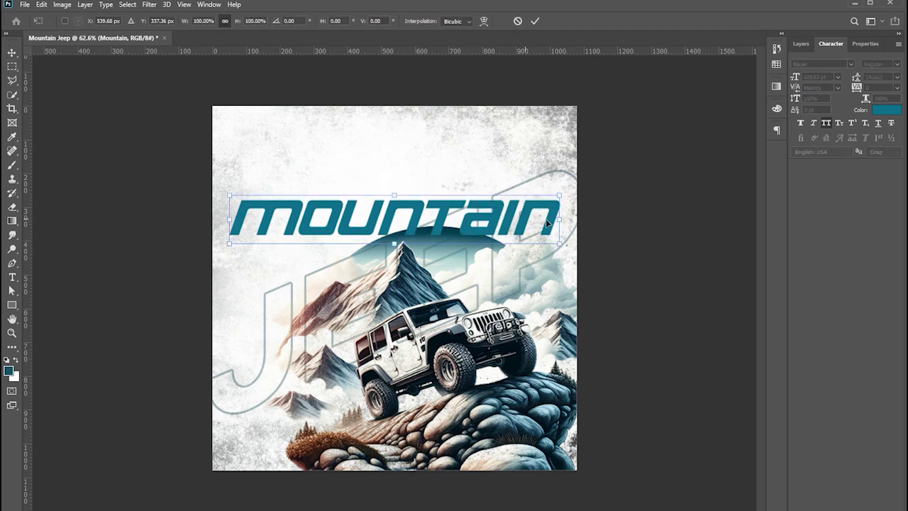
drag(560, 226, 553, 149)
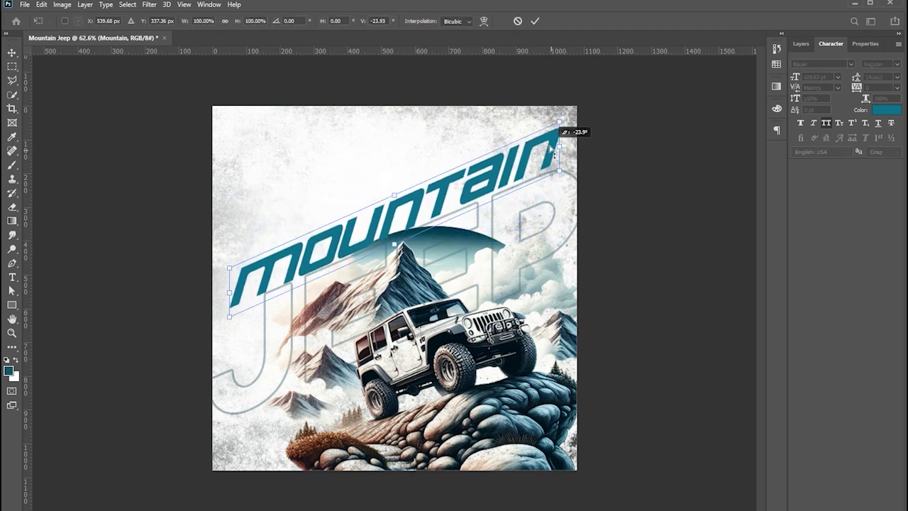
drag(553, 149, 553, 157)
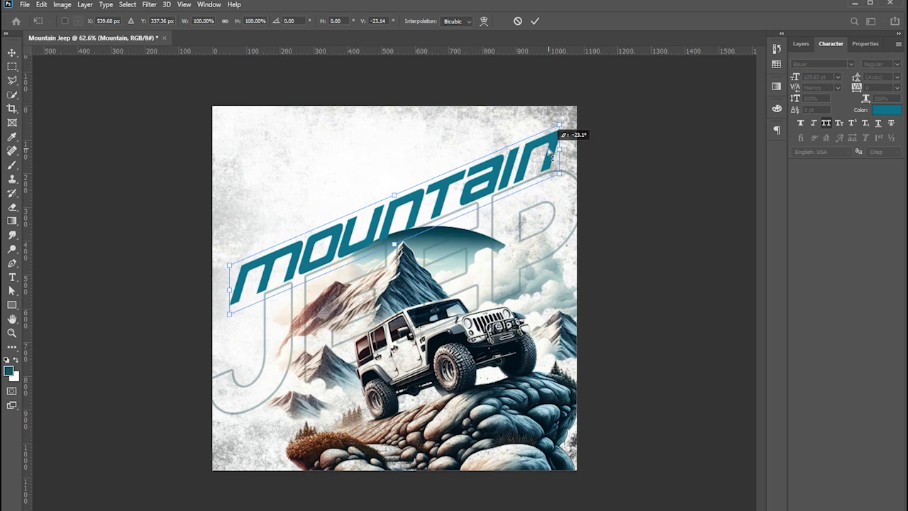
drag(559, 173, 548, 175)
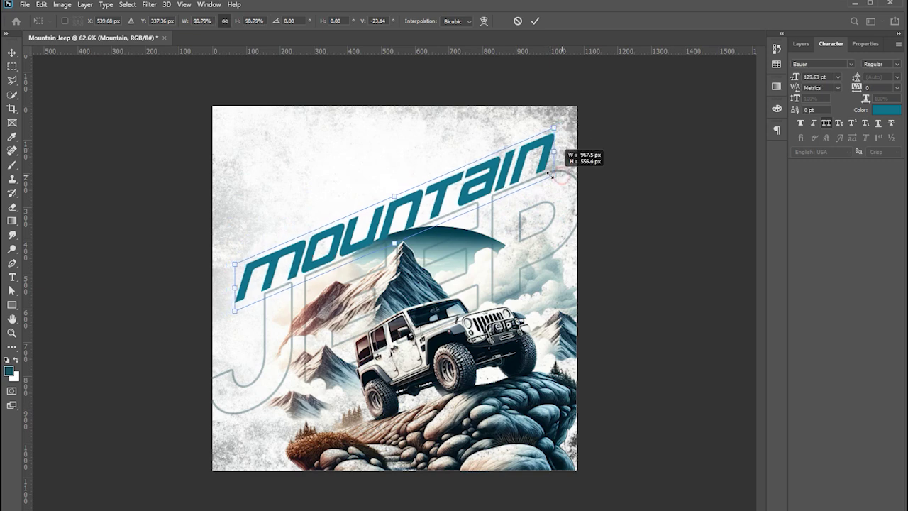
key(Return)
Darken the MOUNTAIN title's teal colour in the Color Picker
click(886, 111)
drag(599, 234, 597, 238)
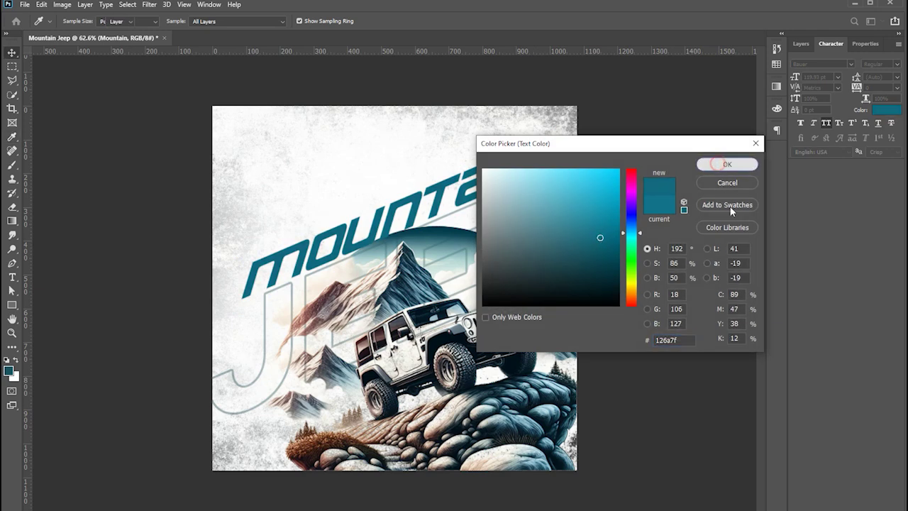
click(724, 164)
click(249, 424)
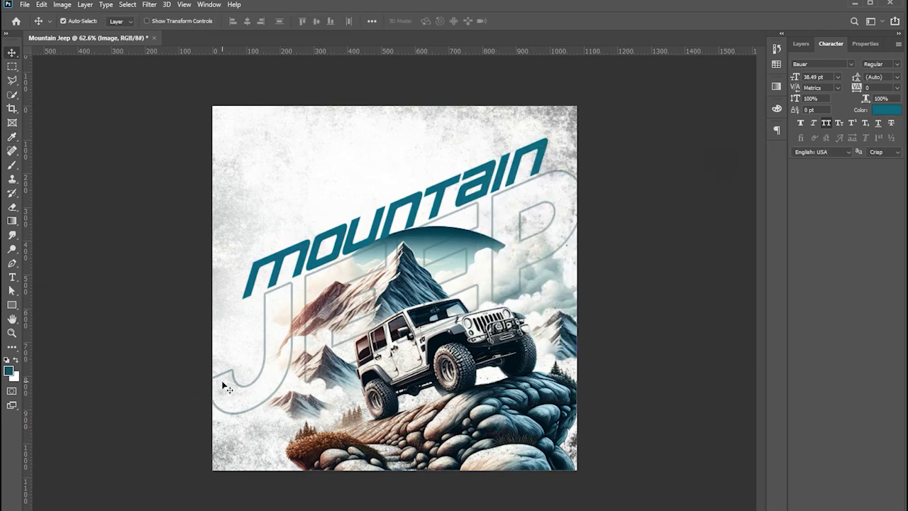
Shrink the jeep artwork slightly and move MOUNTAIN a little lower
key(ctrl+t)
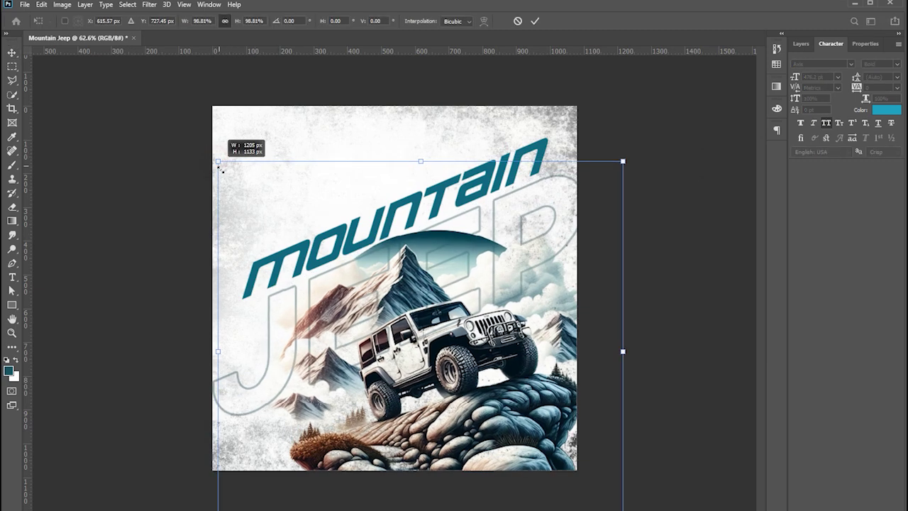
drag(210, 153, 234, 177)
key(Return)
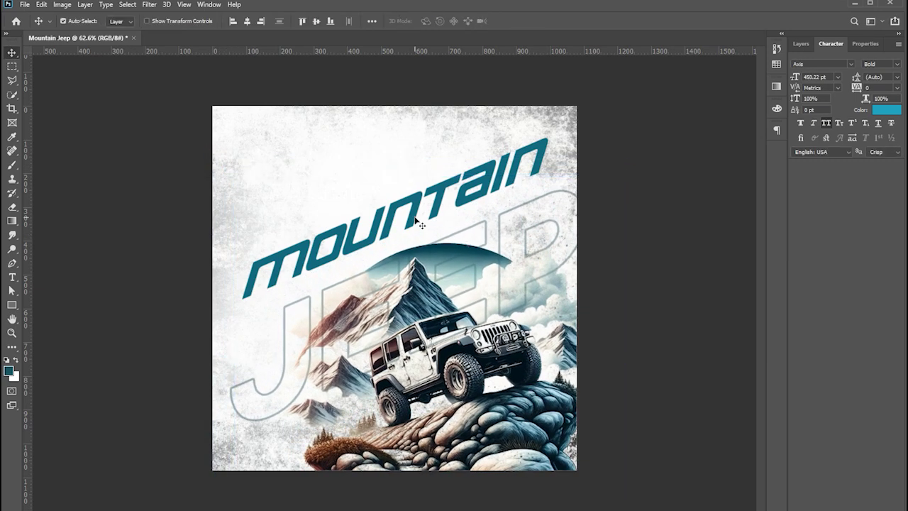
drag(415, 224, 415, 239)
Select both MOUNTAIN and JEEP titles and try rotating them, then cancel the rotation
key(ctrl+a)
scroll(319, 121, down, 3)
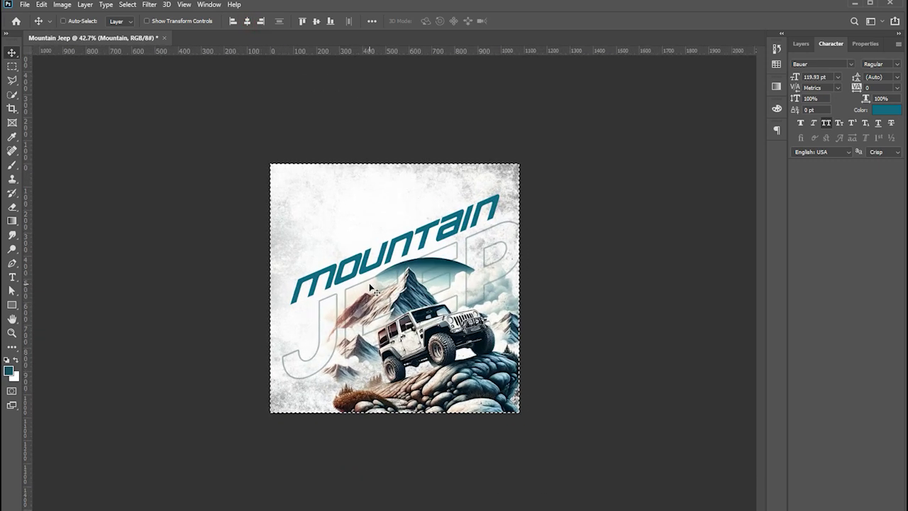
key(ctrl+d)
ctrl+shift+click(296, 368)
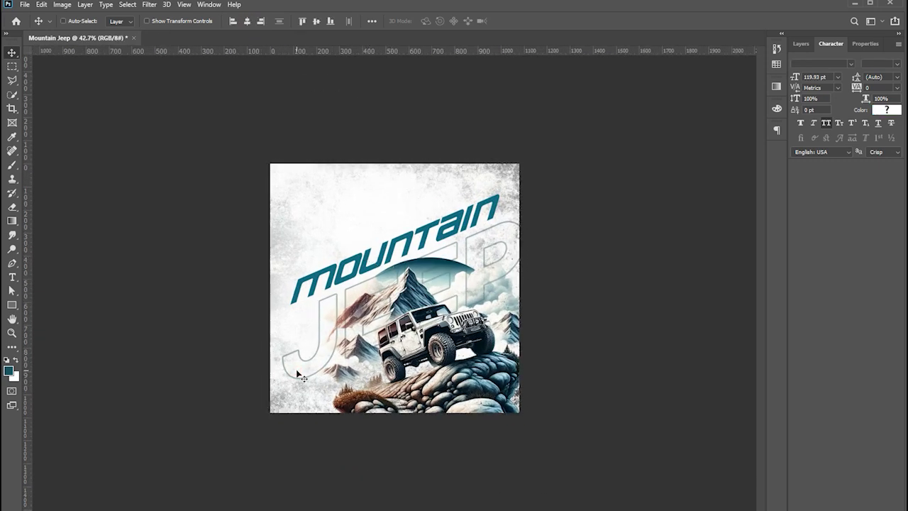
key(ctrl+t)
drag(524, 290, 532, 280)
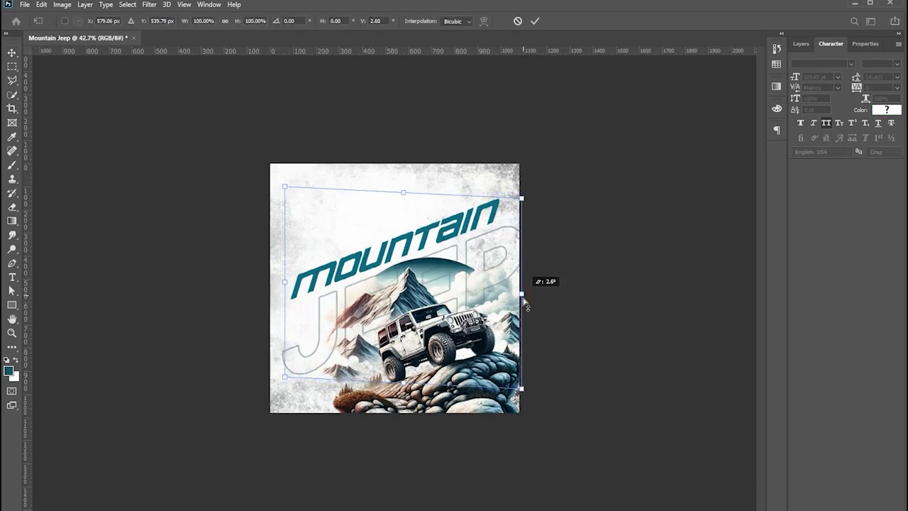
key(Escape)
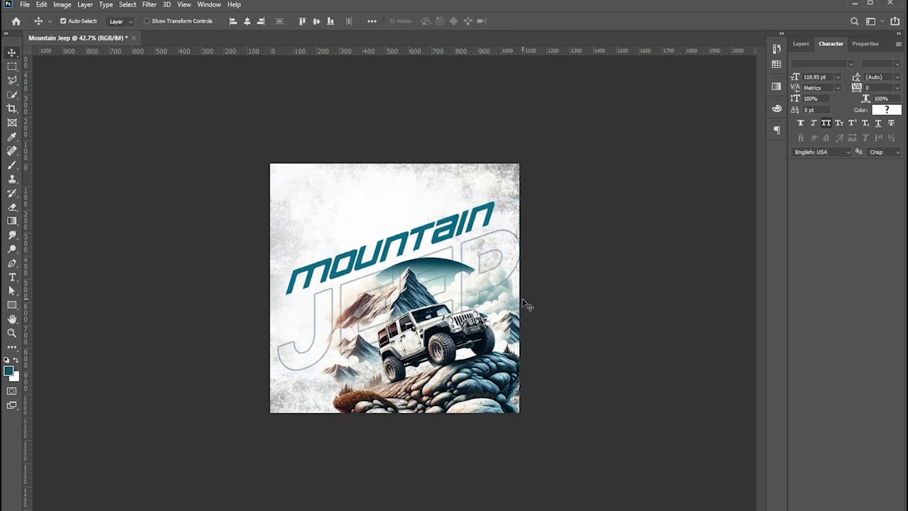
Centre the MOUNTAIN and JEEP titles horizontally on the canvas with Align Horizontal Centers
key(ctrl+a)
click(244, 22)
key(ctrl+d)
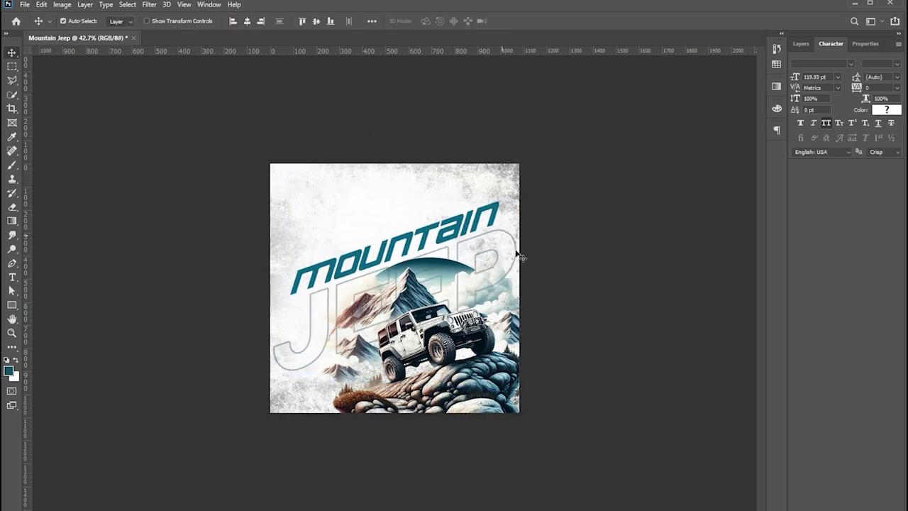
scroll(474, 263, up, 2)
scroll(532, 257, up, 2)
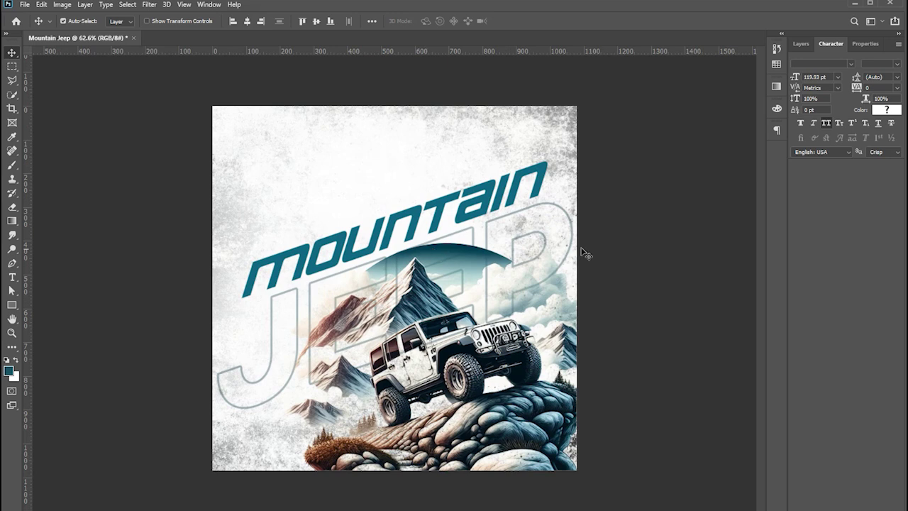
click(479, 421)
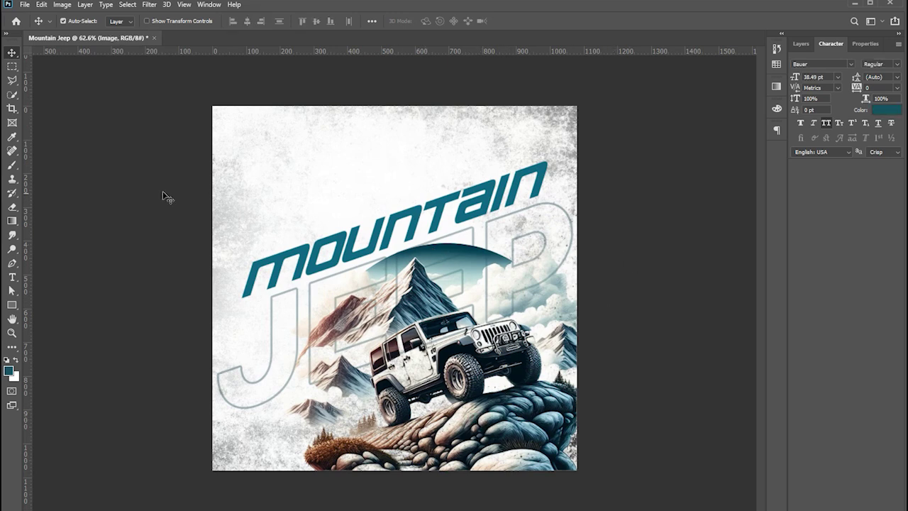
click(202, 212)
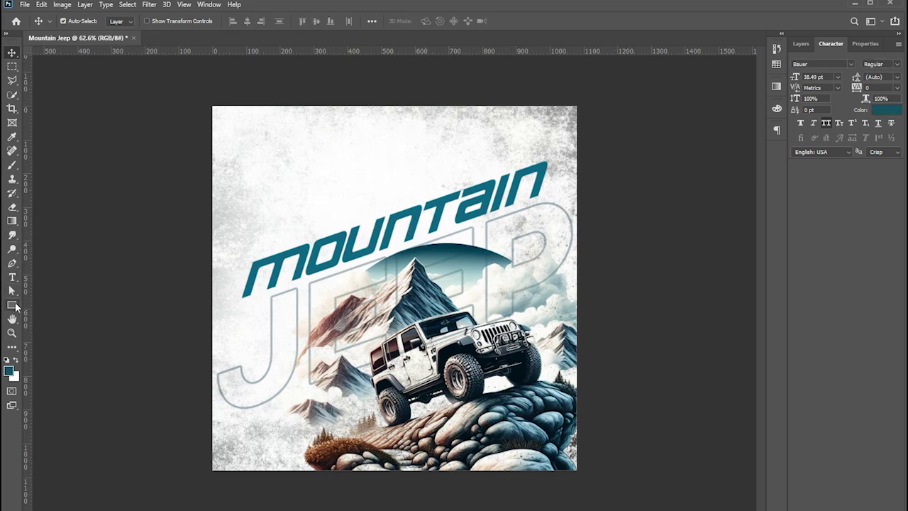
click(12, 305)
Draw a teal rectangle at the top-left and pull its bottom-left anchor down to slant it
drag(233, 82, 289, 167)
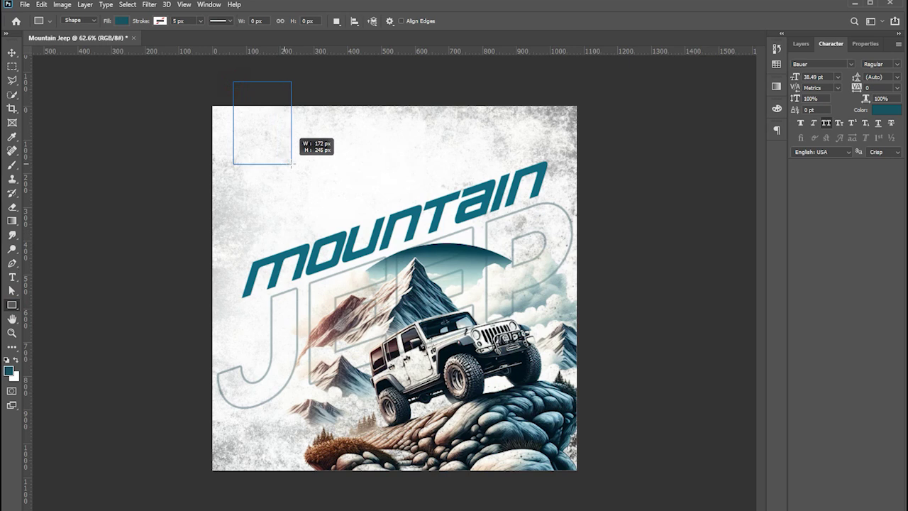
drag(290, 166, 288, 166)
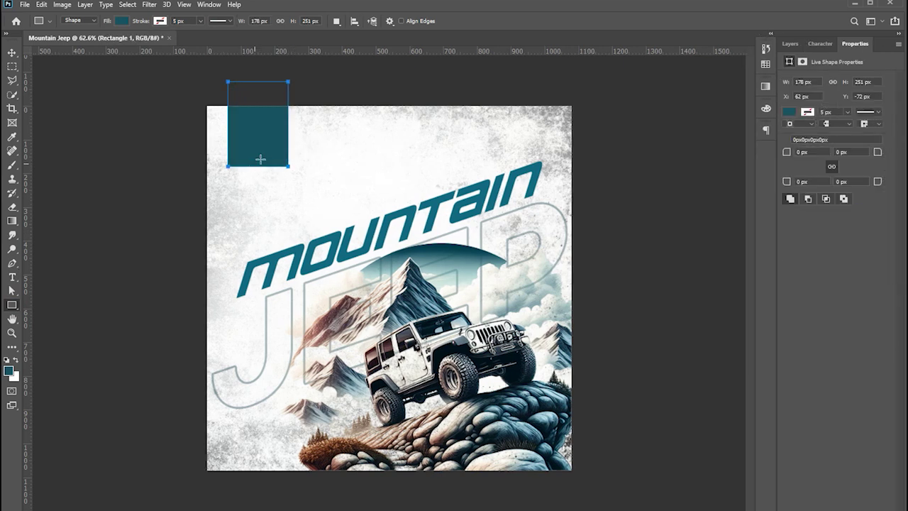
key(a)
click(228, 169)
key(y)
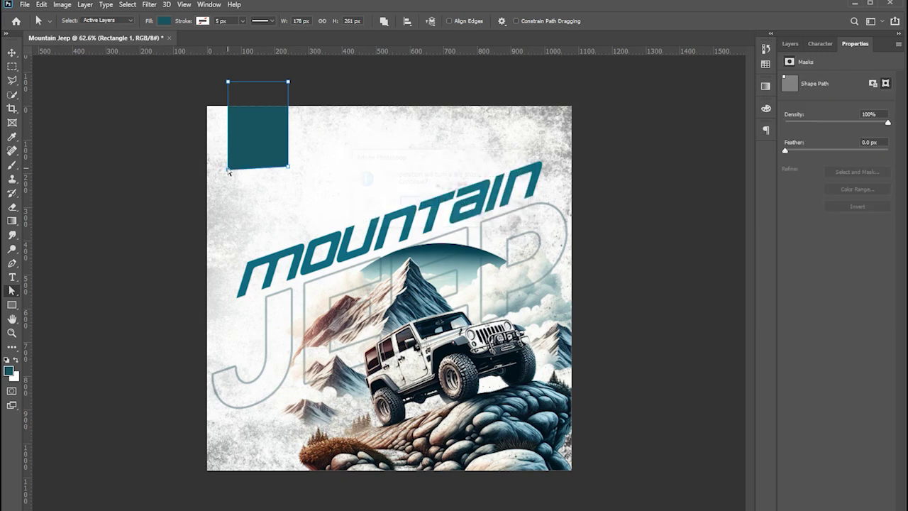
drag(229, 167, 228, 181)
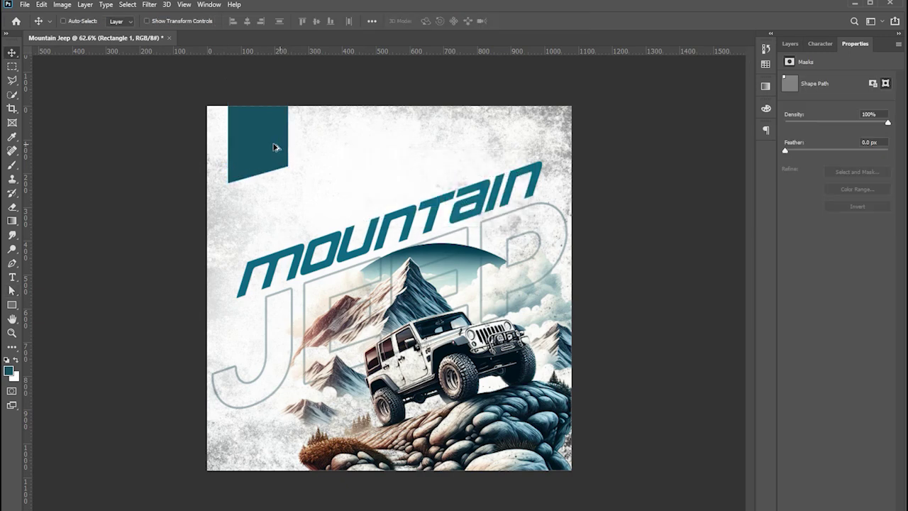
key(ctrl+0)
key(v)
click(12, 278)
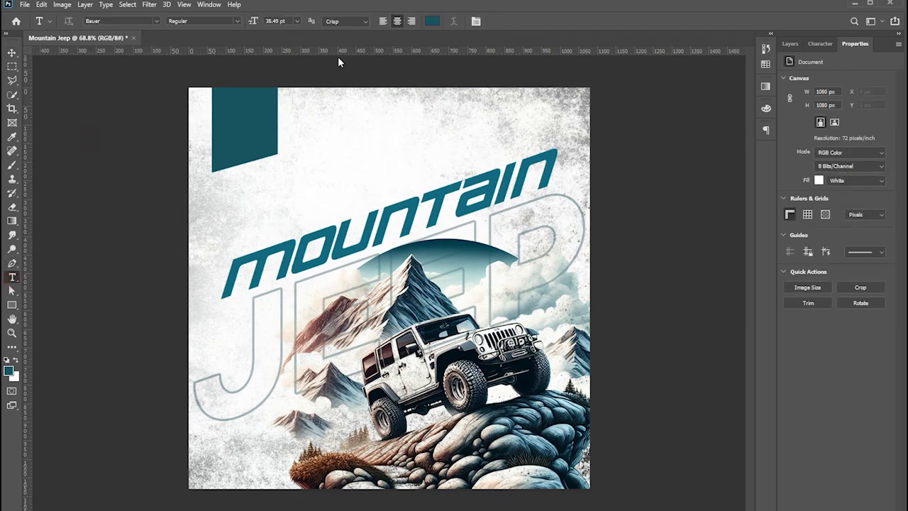
Set the text colour to white (ffffff) and add LOGO text in the teal tab
click(429, 22)
text(ffffff)
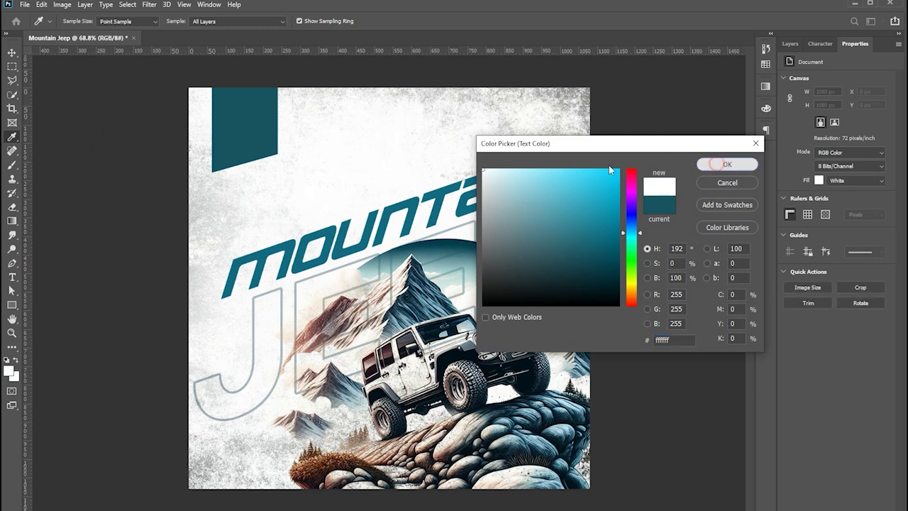
click(709, 163)
click(300, 121)
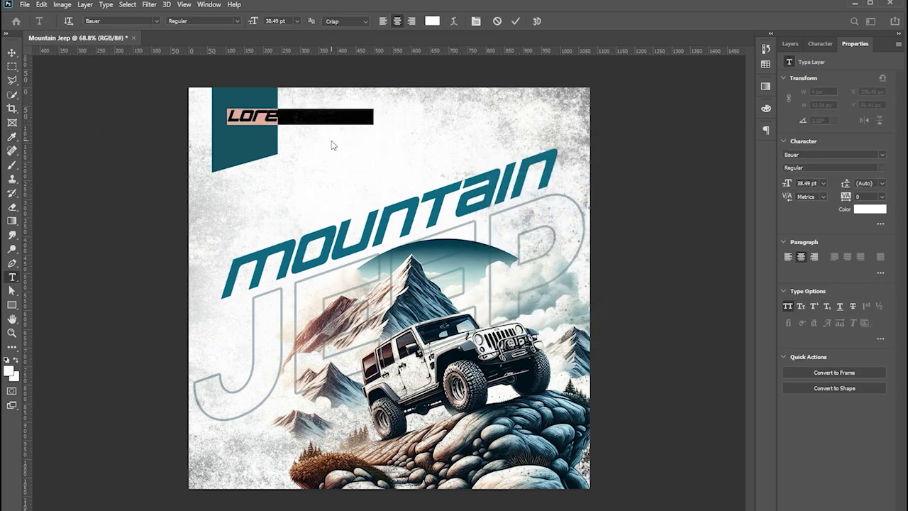
key(BackSpace)
key(ctrl+Return)
Position LOGO inside the tab and add a second line reading 'Here'
key(v)
mouse_move(312, 124)
mouse_down()
mouse_move(253, 124)
mouse_move(248, 144)
mouse_up()
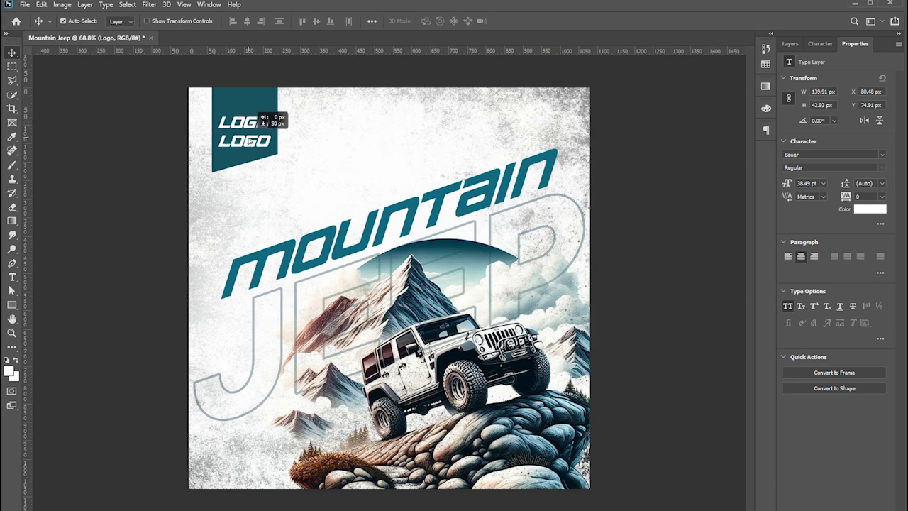
double_click(246, 134)
text(Here)
key(ctrl+Return)
key(v)
drag(250, 128, 256, 130)
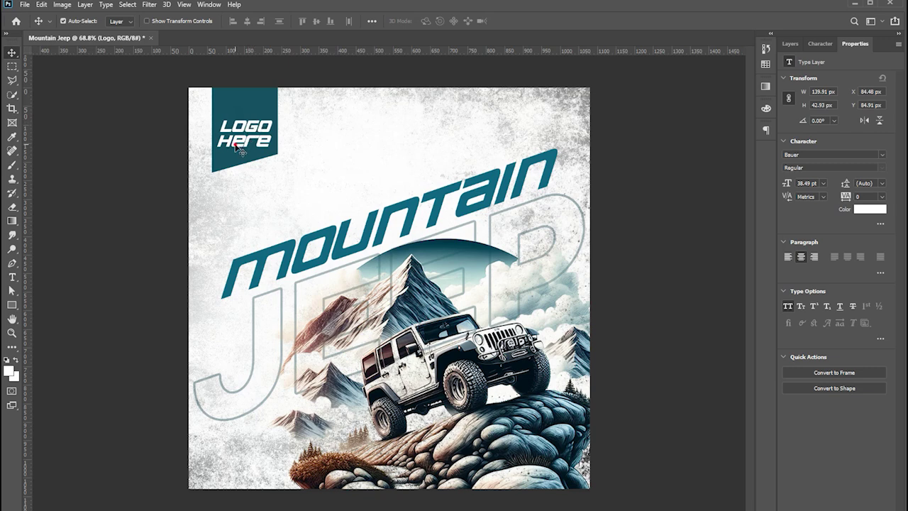
Skew the LOGO Here text upward and shift it lower in the tab
shift+click(237, 145)
key(ctrl+t)
drag(271, 137, 274, 133)
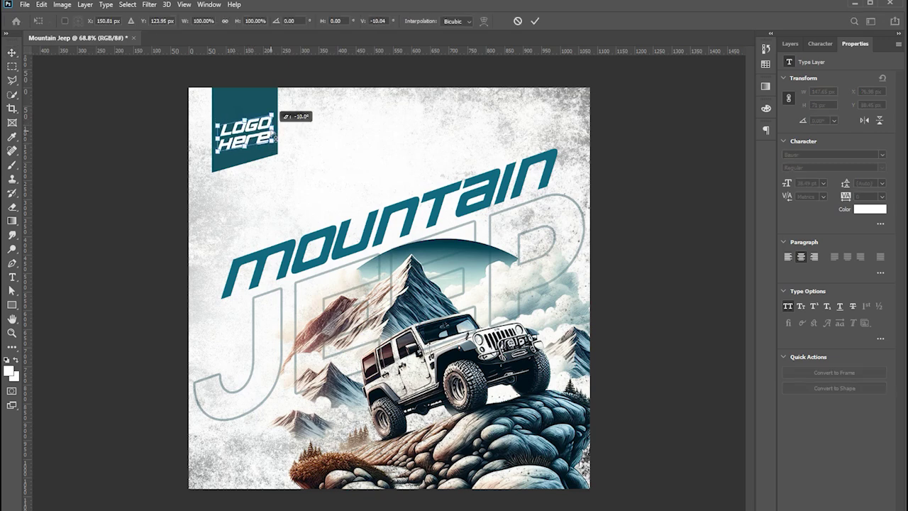
key(Return)
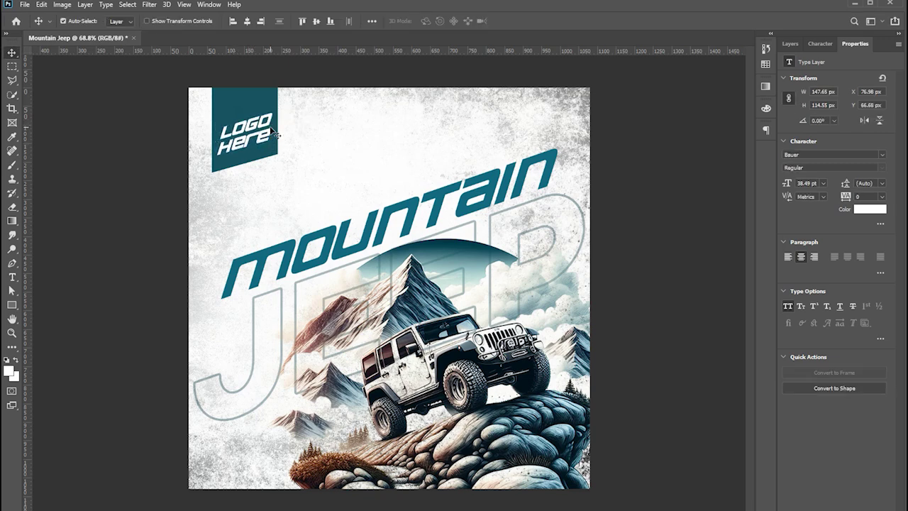
key(Down)
key(Down)
key(Down)
key(Down)
key(Down)
key(Down)
key(Down)
key(Down)
key(Down)
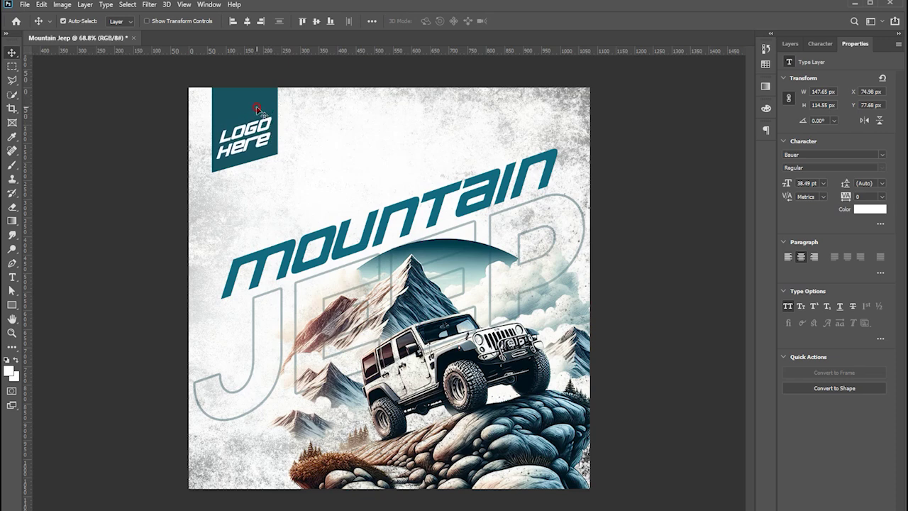
Nudge the teal tab with its text slightly left and down
click(256, 108)
key(Left)
key(Left)
key(Down)
key(Down)
key(Down)
key(Left)
key(Down)
key(Down)
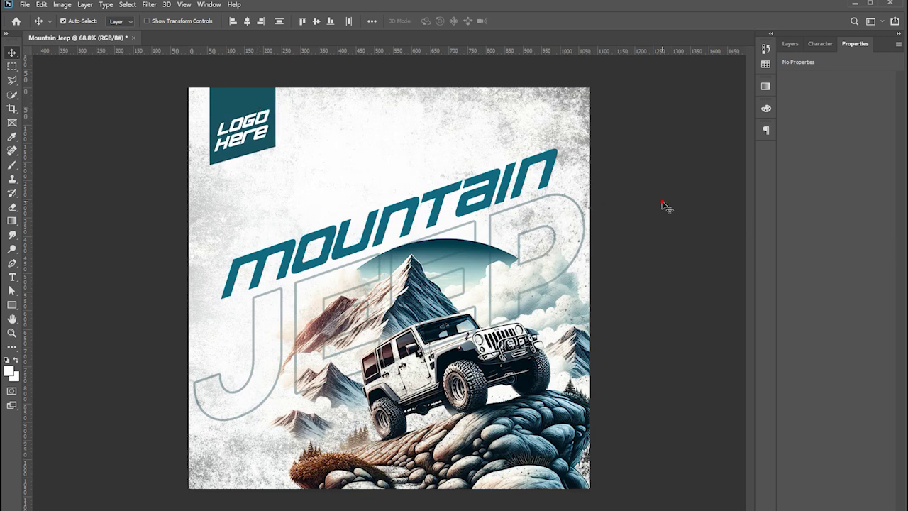
click(662, 203)
Move the MOUNTAIN and JEEP titles up slightly
click(236, 404)
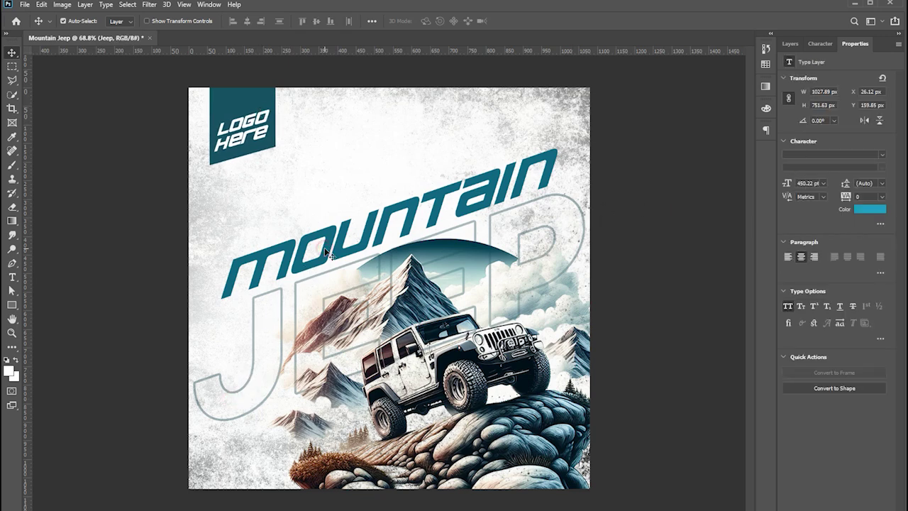
drag(329, 264, 327, 254)
key(shift+Down)
key(shift+Down)
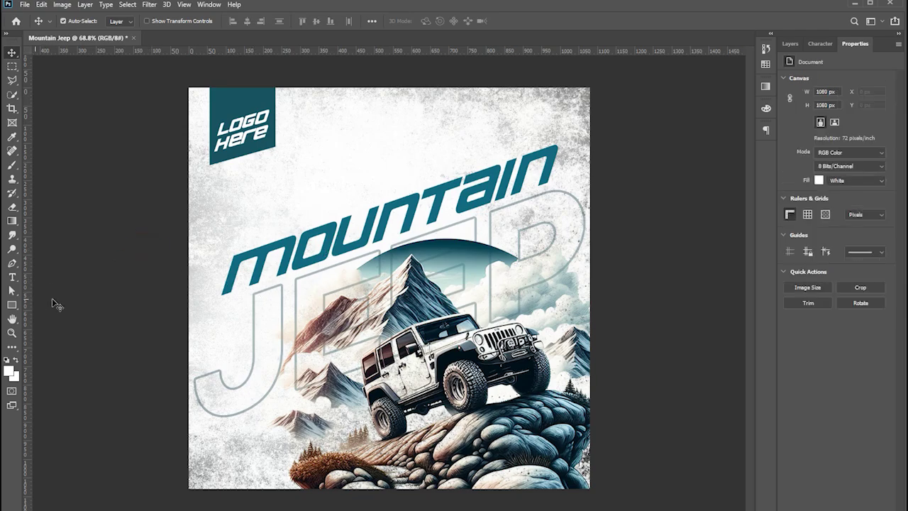
Drag the cropped-banner tire-track image from Explorer onto the poster
key(alt+Tab)
drag(181, 57, 358, 254)
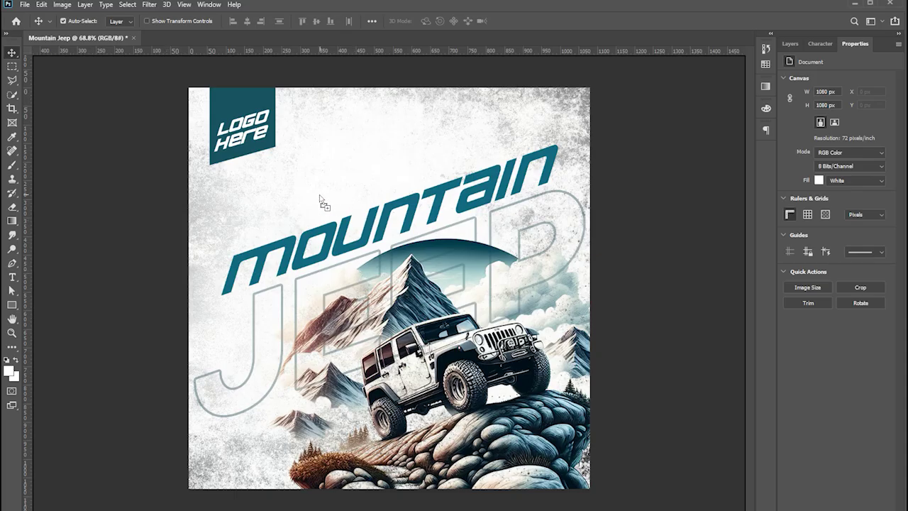
drag(319, 202, 320, 204)
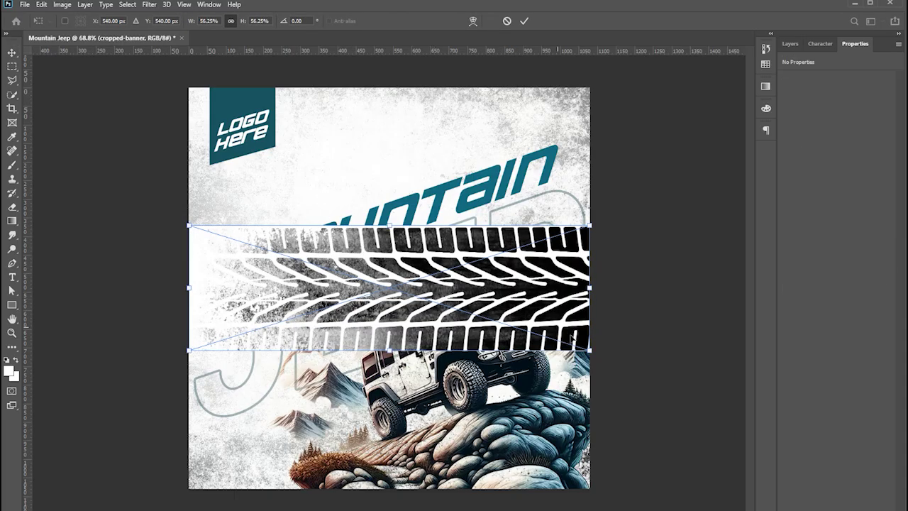
Shrink the tire-track image into a small tilted strip above MOUNTAIN
mouse_move(590, 351)
mouse_down()
mouse_move(506, 305)
mouse_move(364, 260)
mouse_move(329, 209)
mouse_move(349, 152)
mouse_move(356, 180)
mouse_up()
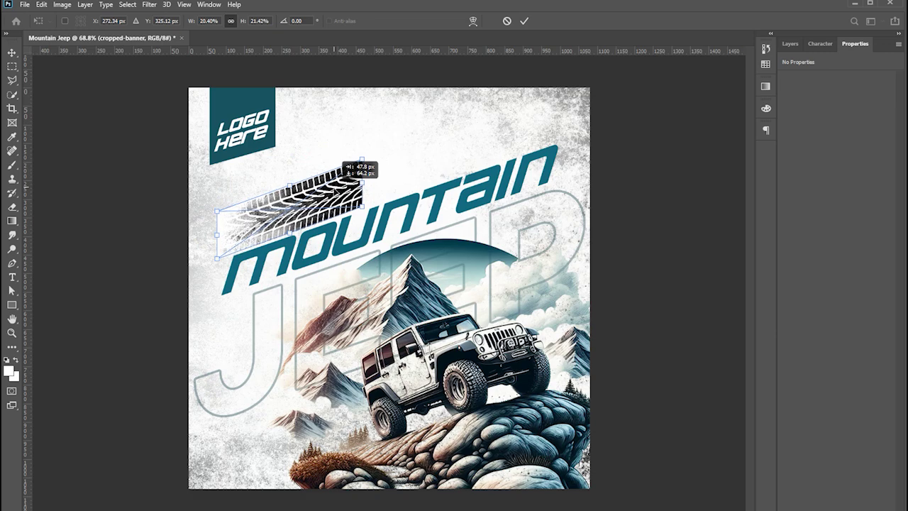
scroll(353, 220, up, 2)
scroll(349, 190, up, 2)
drag(371, 168, 373, 171)
drag(368, 210, 317, 211)
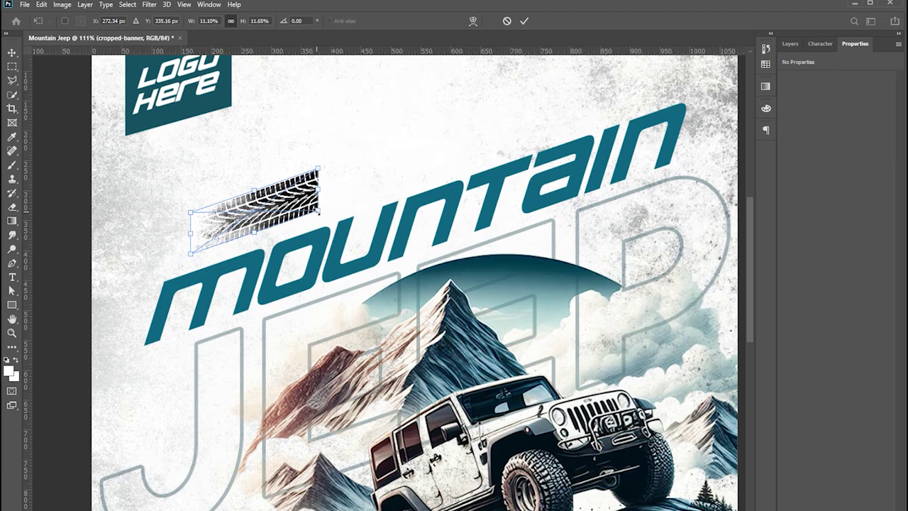
key(Return)
Alt-drag a copy of the tire-track strip to the upper right
key(ctrl+minus)
mouse_move(296, 191)
mouse_down()
mouse_move(273, 210)
mouse_move(546, 138)
mouse_up()
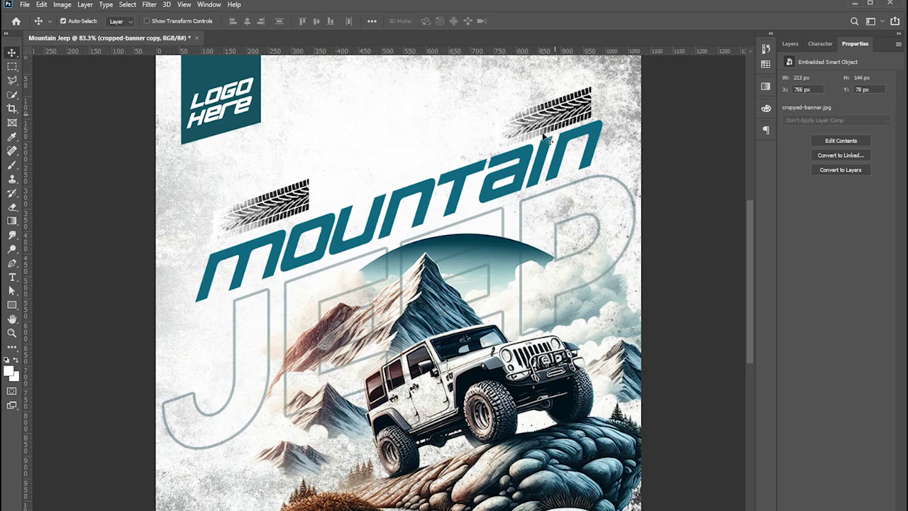
scroll(545, 138, down, 3)
click(789, 43)
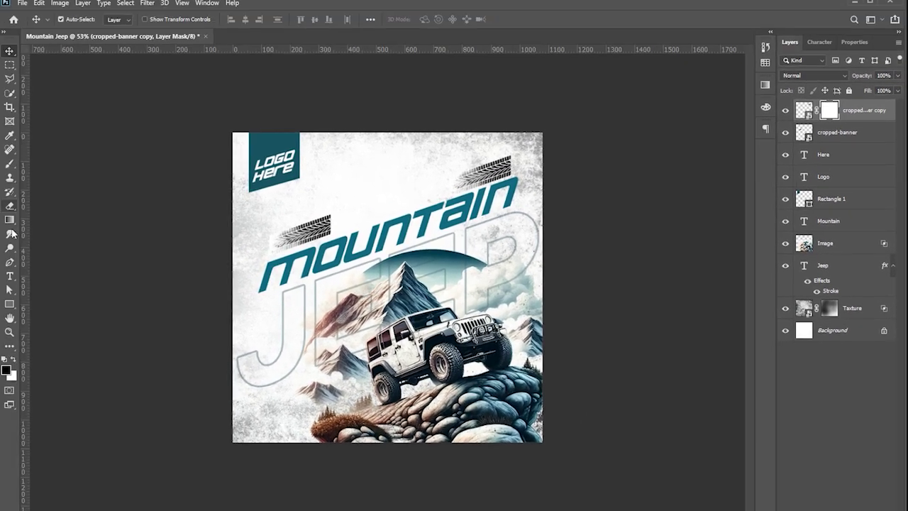
Fade the upper-right and left tire-track strips with black-to-white gradient layer masks
key(g)
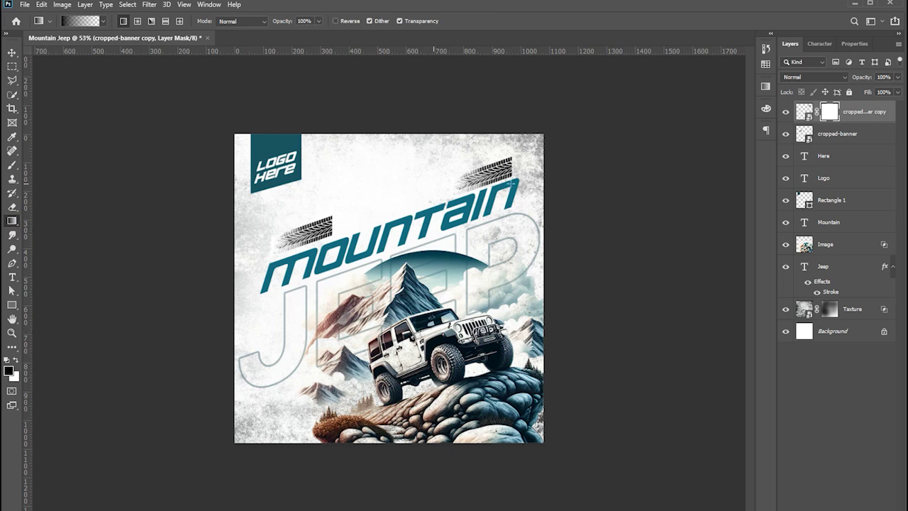
drag(524, 162, 483, 176)
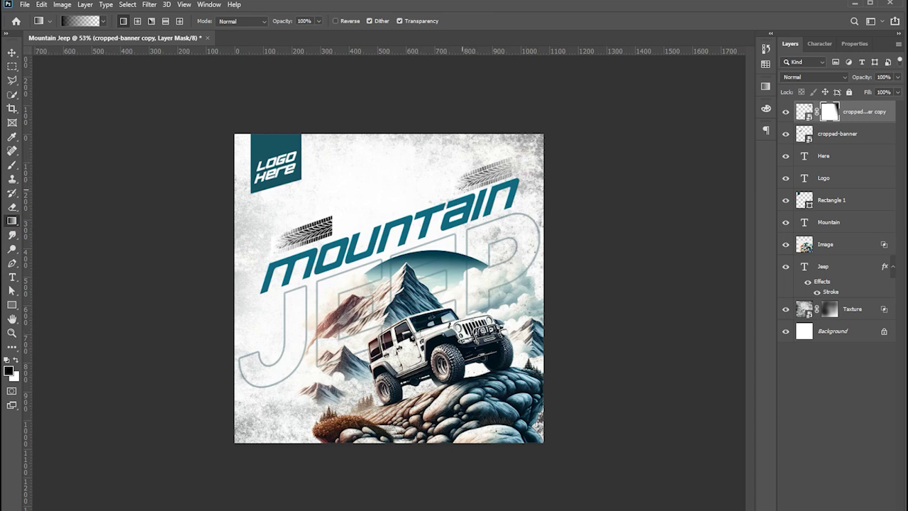
click(838, 135)
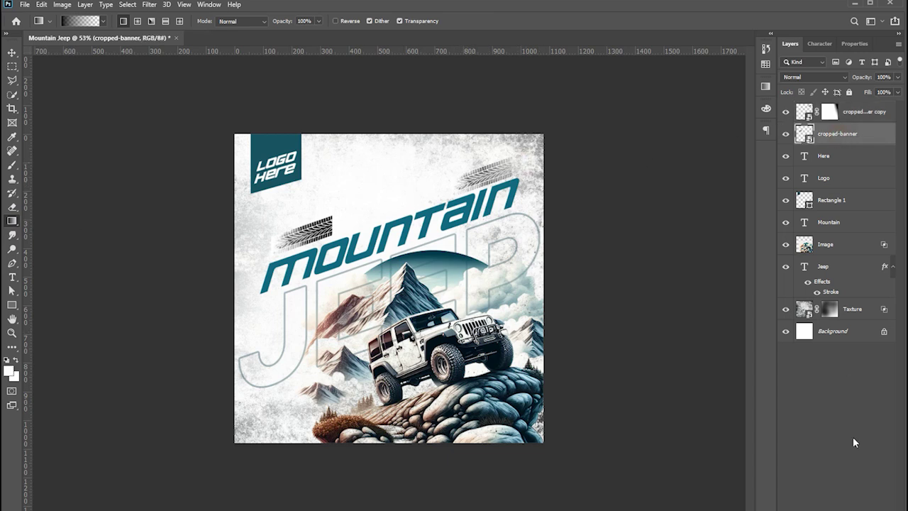
click(834, 508)
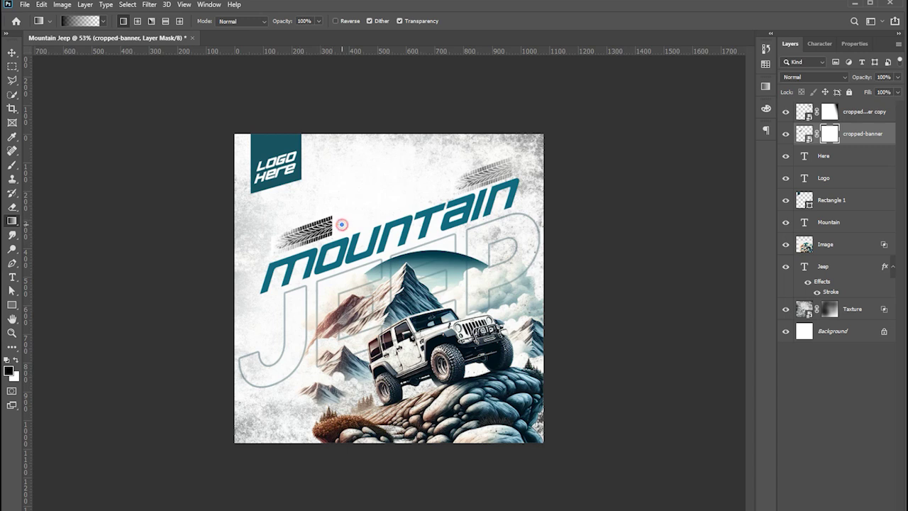
drag(282, 234, 333, 226)
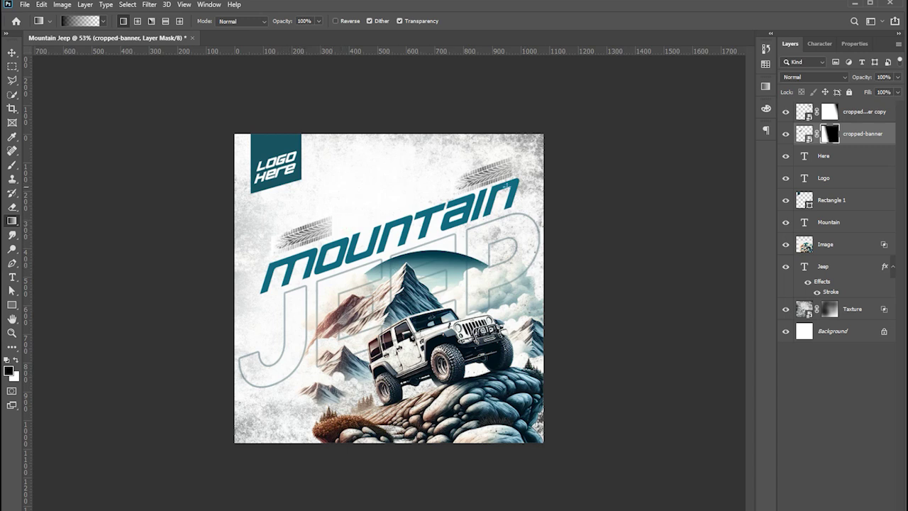
click(830, 112)
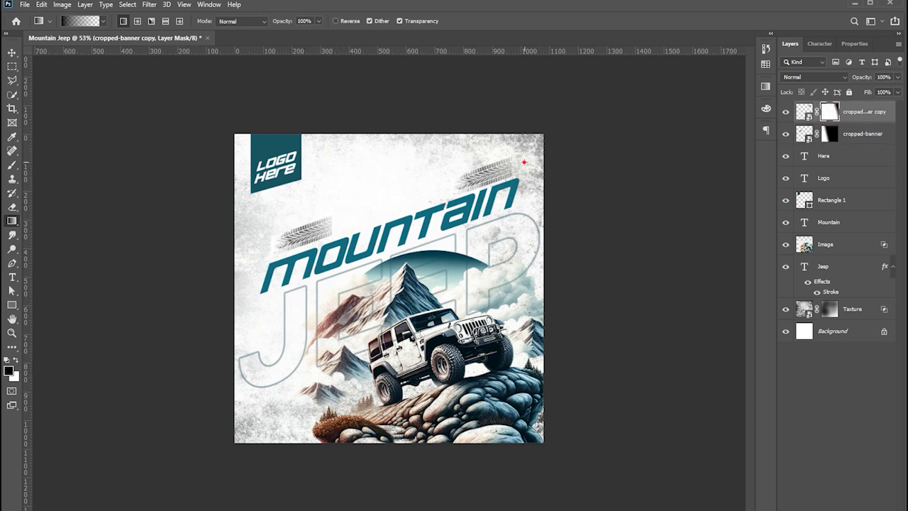
Choose the Type tool and set the text colour to white
key(v)
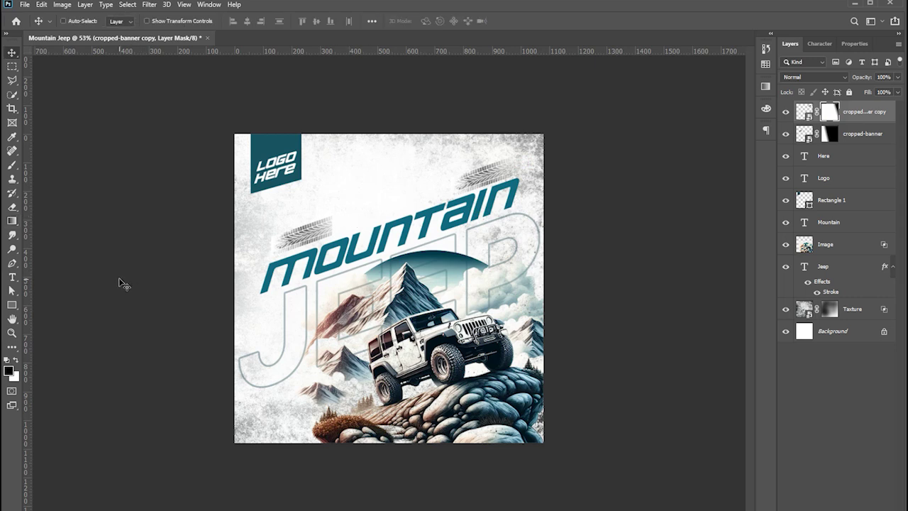
click(12, 276)
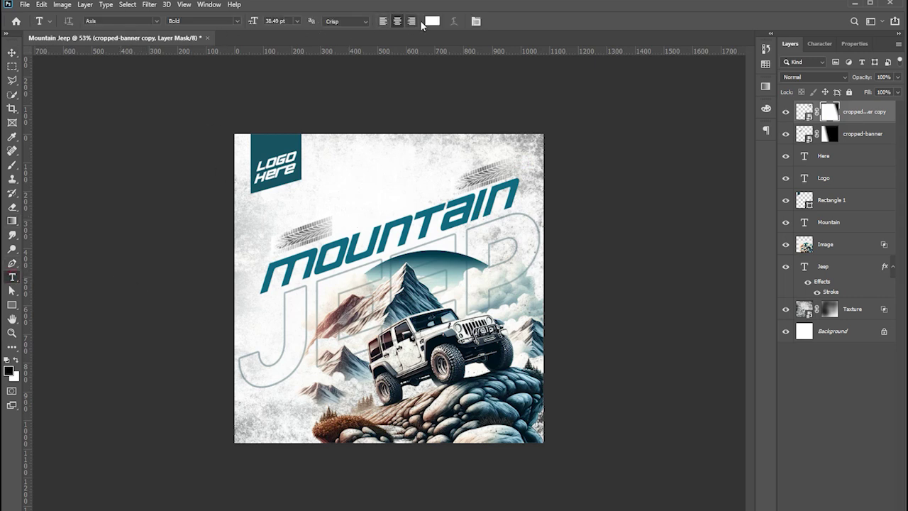
click(431, 21)
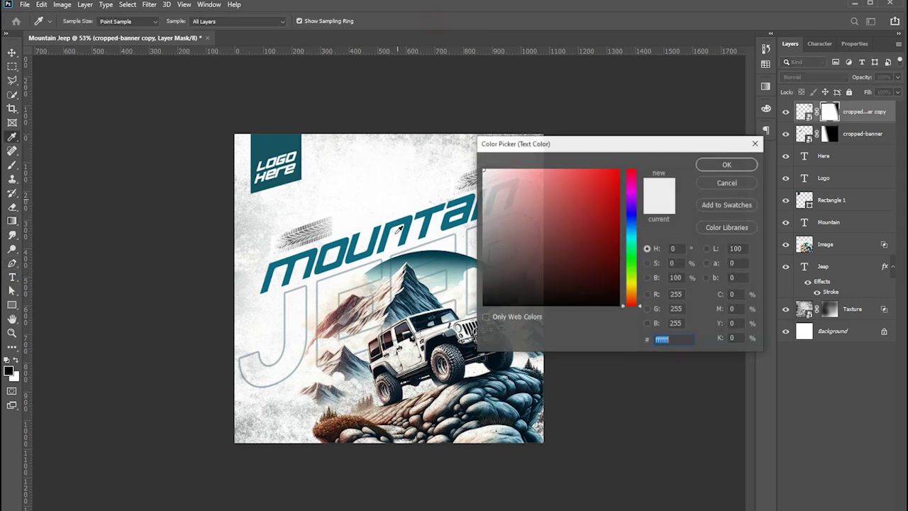
click(409, 226)
click(718, 164)
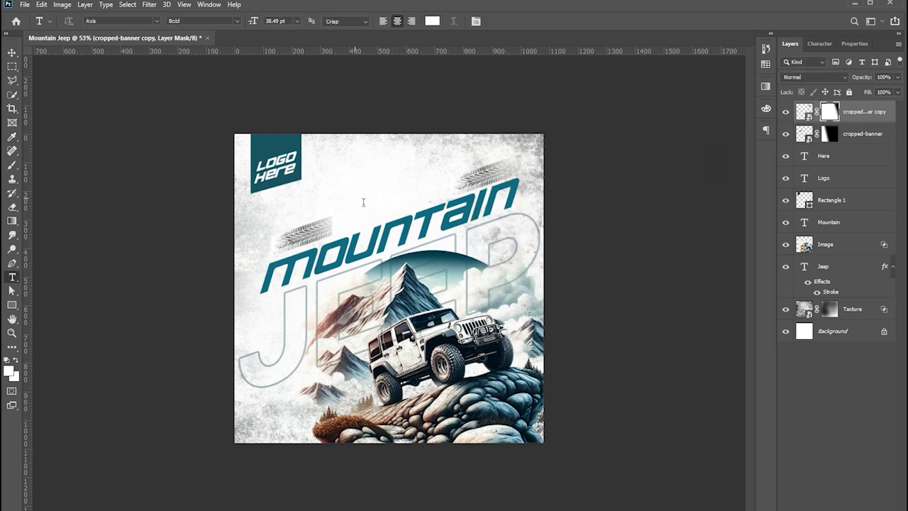
Type 'DISCOVER With' beside the logo tab and move it above MOUNTAIN
click(356, 194)
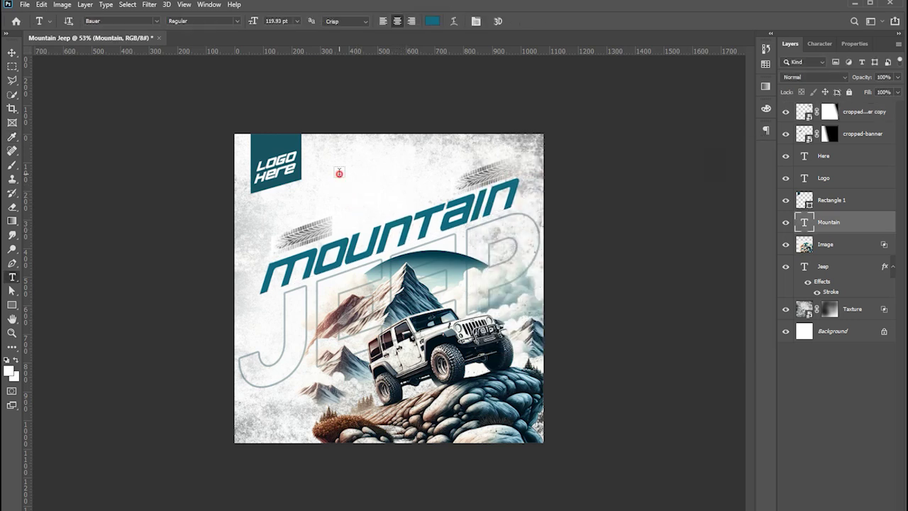
click(345, 171)
key(BackSpace)
text(a)
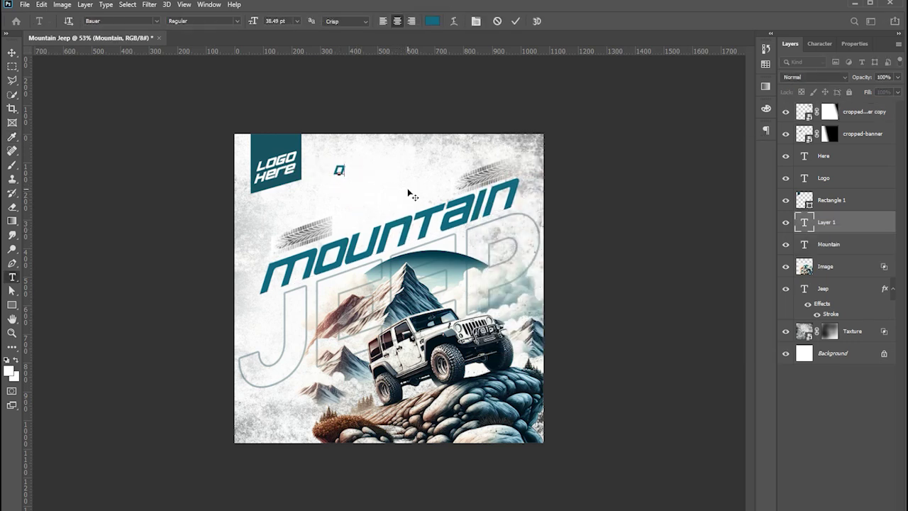
text(DISCOVER)
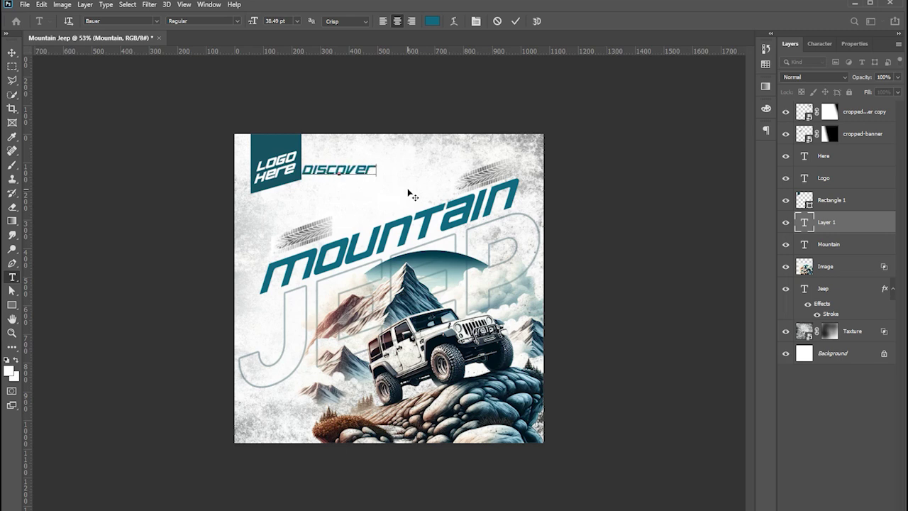
text( With)
key(ctrl+Return)
key(v)
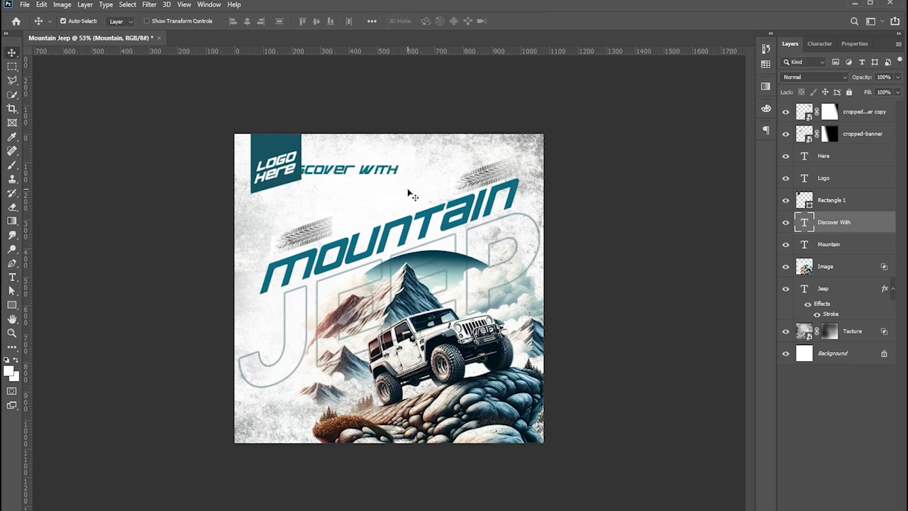
drag(347, 172, 390, 196)
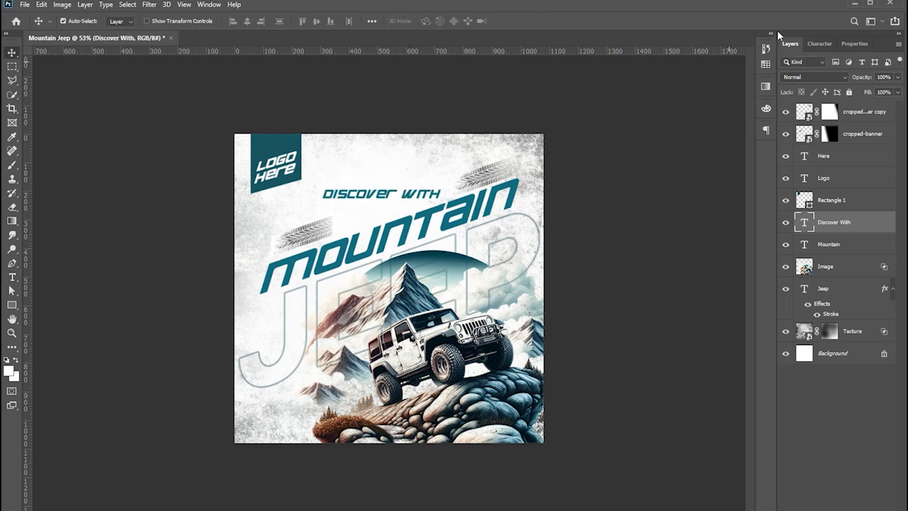
click(819, 45)
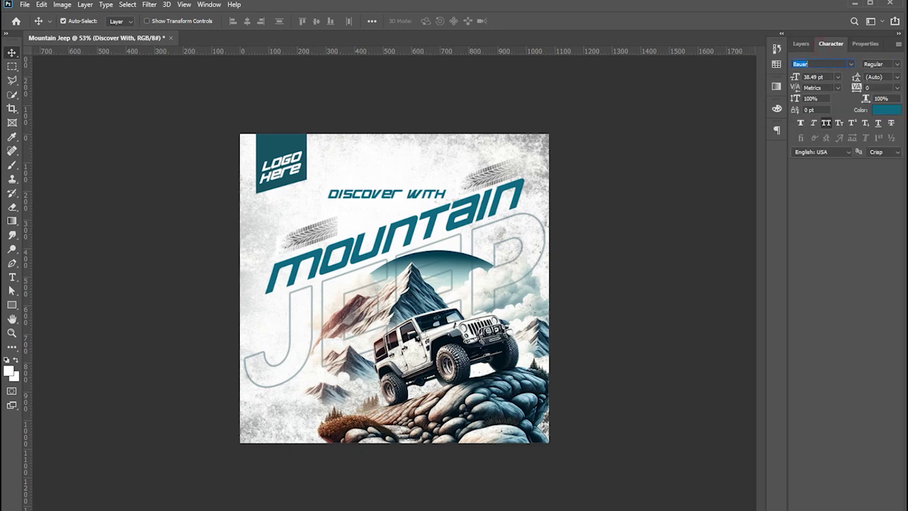
Set DISCOVER WITH to Newtown Regular and skew it upward to the right
text(new)
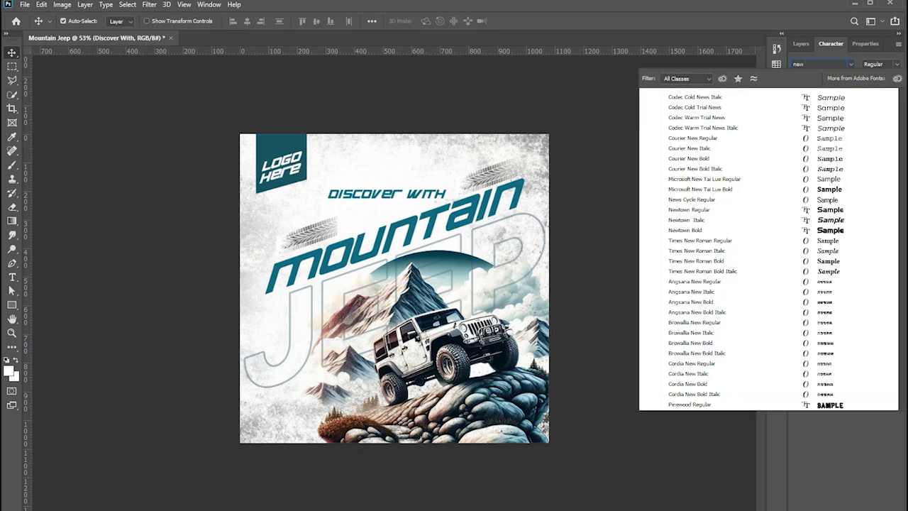
text(t)
key(Down)
key(Down)
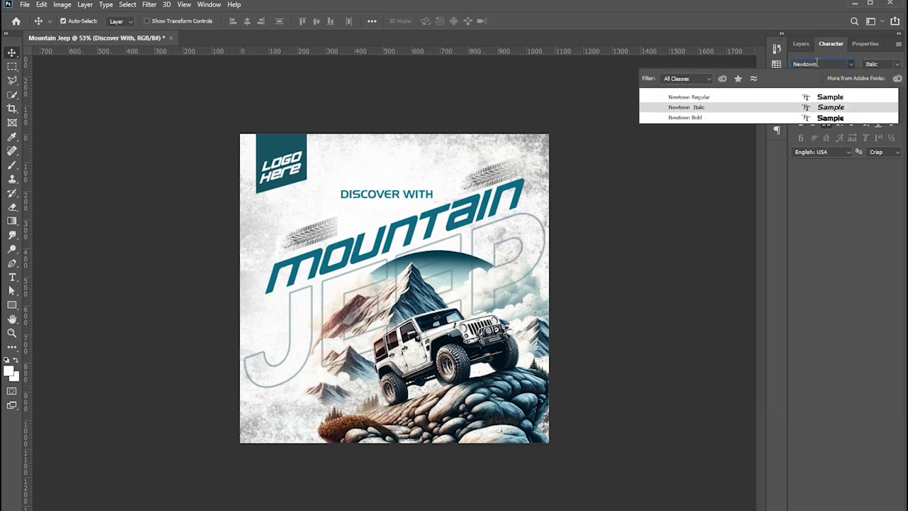
key(Down)
key(Up)
key(Up)
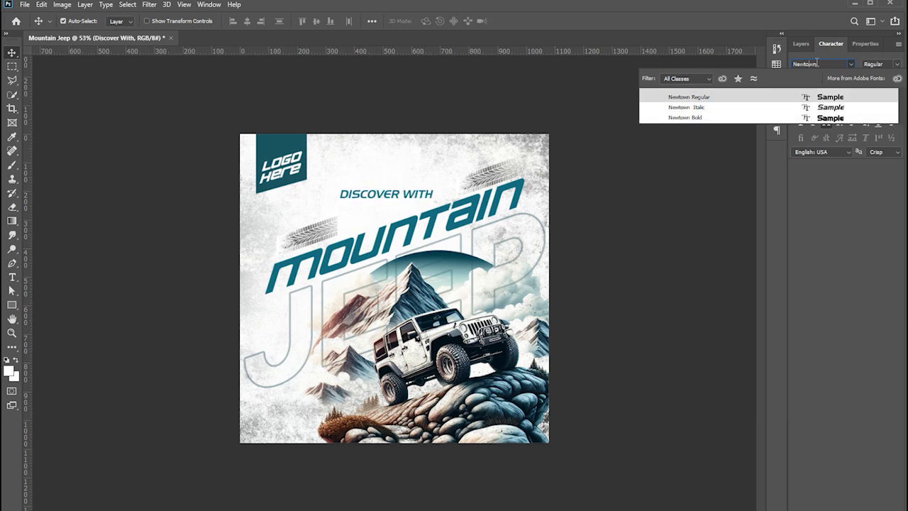
key(Return)
key(ctrl+t)
mouse_move(440, 203)
mouse_down()
mouse_move(416, 201)
mouse_move(423, 205)
mouse_up()
Scale up the DISCOVER WITH text and commit the transform
scroll(426, 202, up, 3)
drag(465, 161, 512, 160)
drag(440, 164, 452, 170)
key(Return)
Use Blend If sliders on both tire-track layers so the text shows through them
click(564, 123)
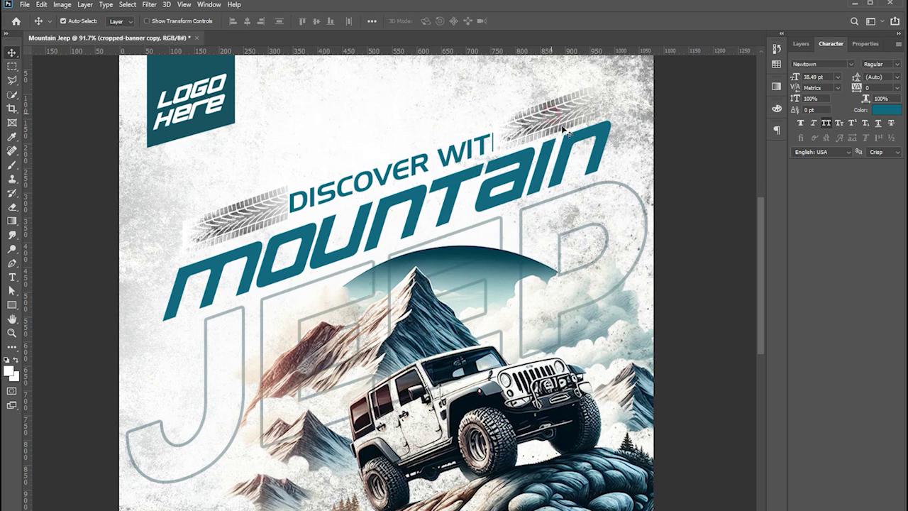
click(799, 43)
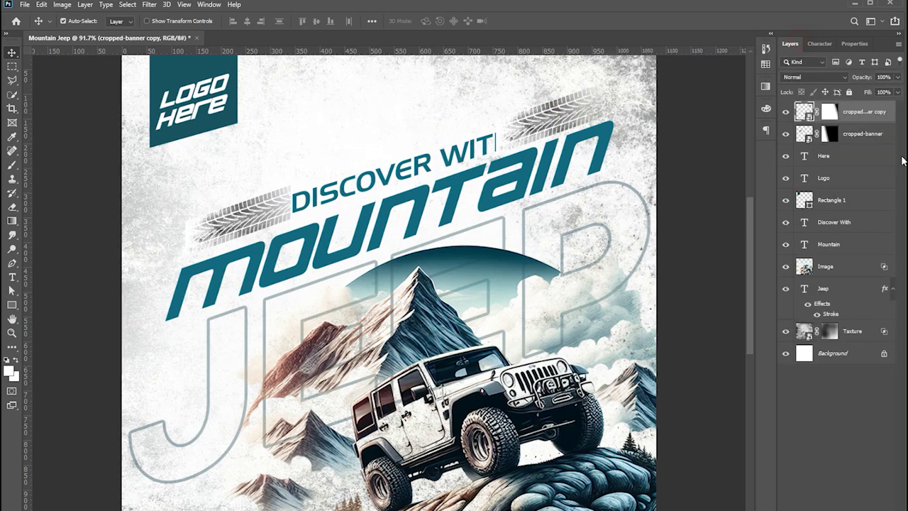
double_click(888, 122)
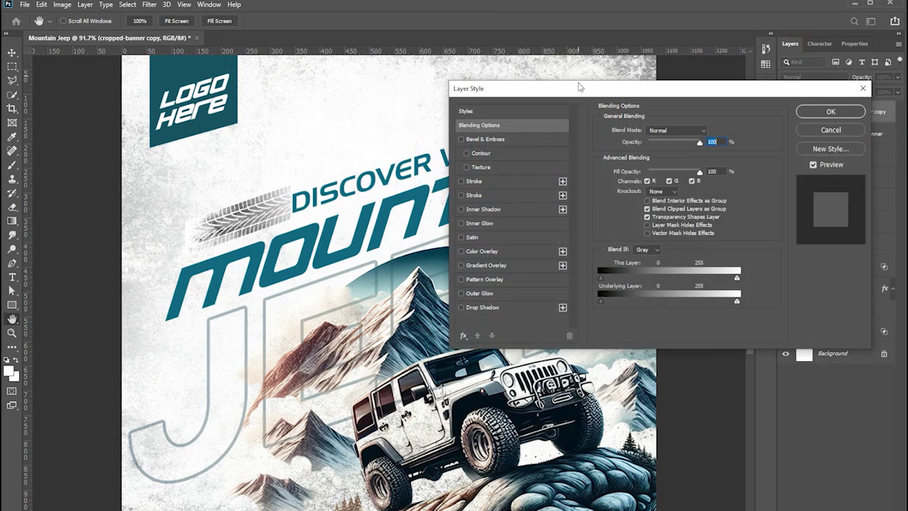
drag(579, 85, 587, 190)
drag(745, 385, 624, 383)
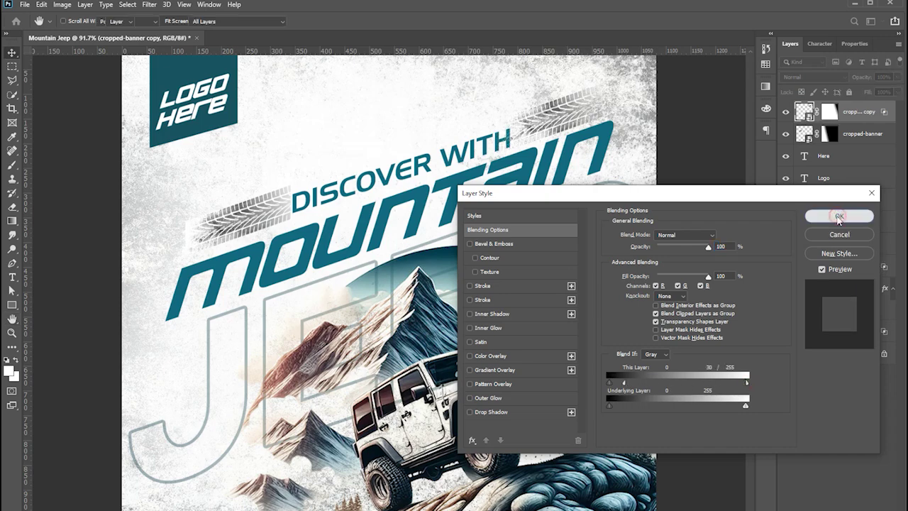
click(838, 216)
click(873, 138)
double_click(885, 144)
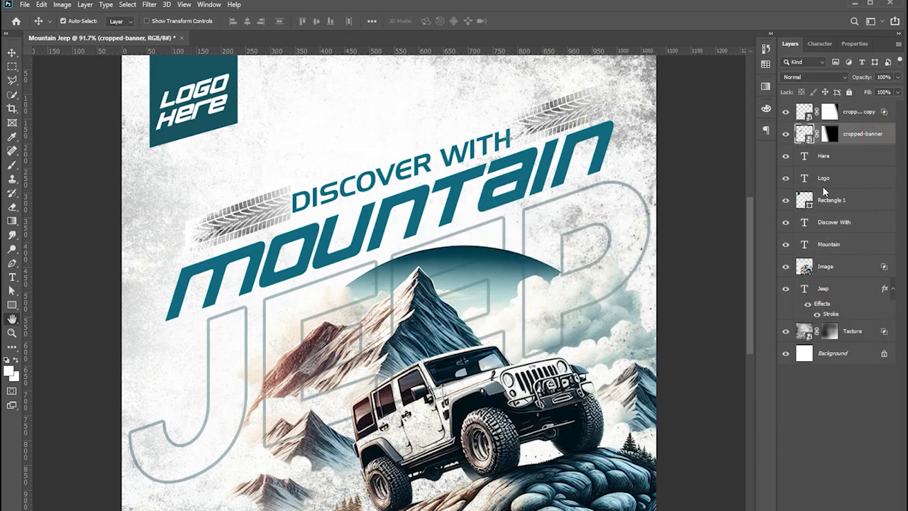
drag(743, 384, 631, 383)
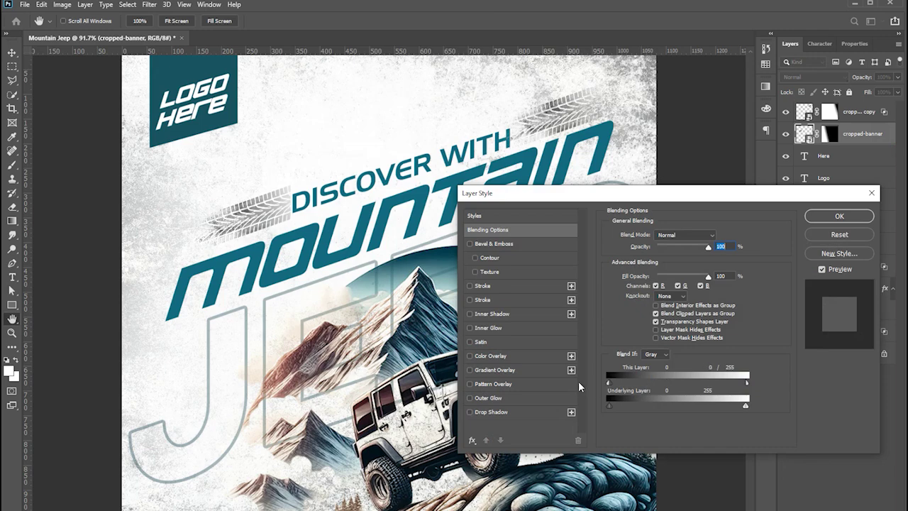
click(839, 216)
Reposition the left tire track, DISCOVER WITH, and right tire track slightly left
scroll(324, 260, down, 3)
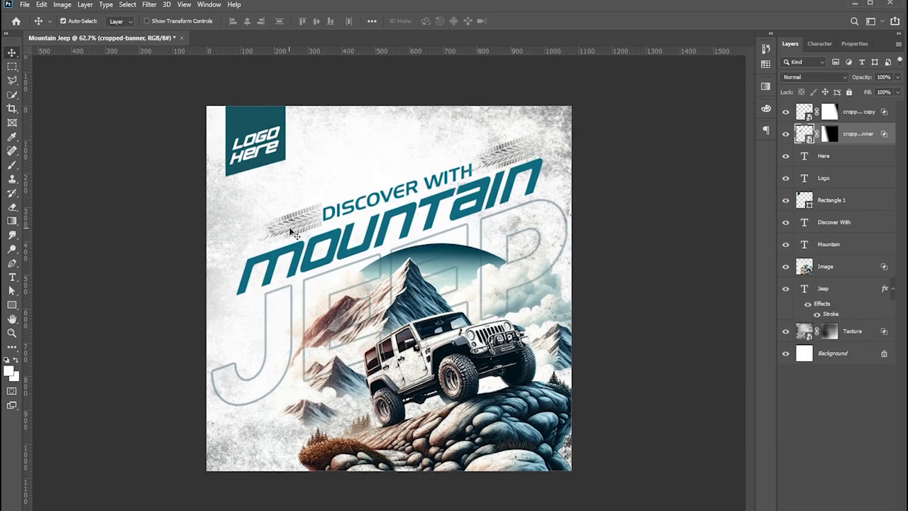
drag(290, 232, 270, 240)
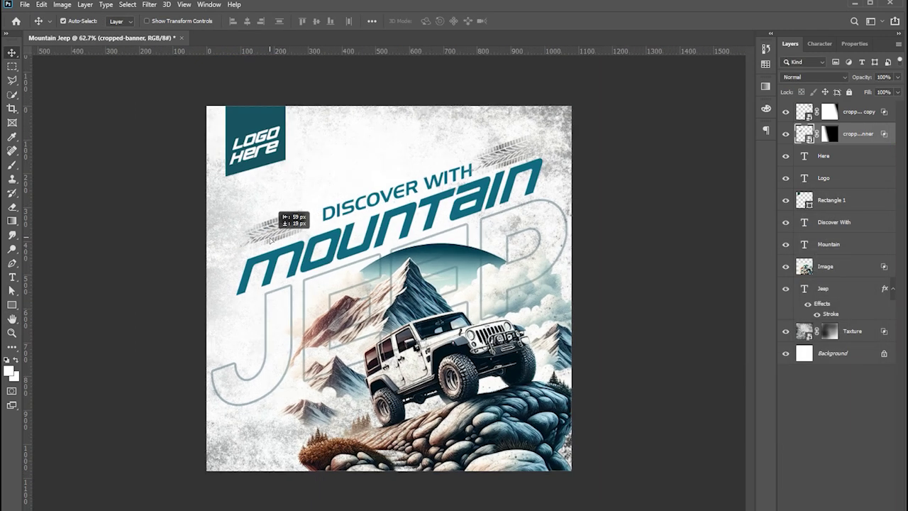
click(833, 222)
click(64, 21)
drag(318, 53, 310, 55)
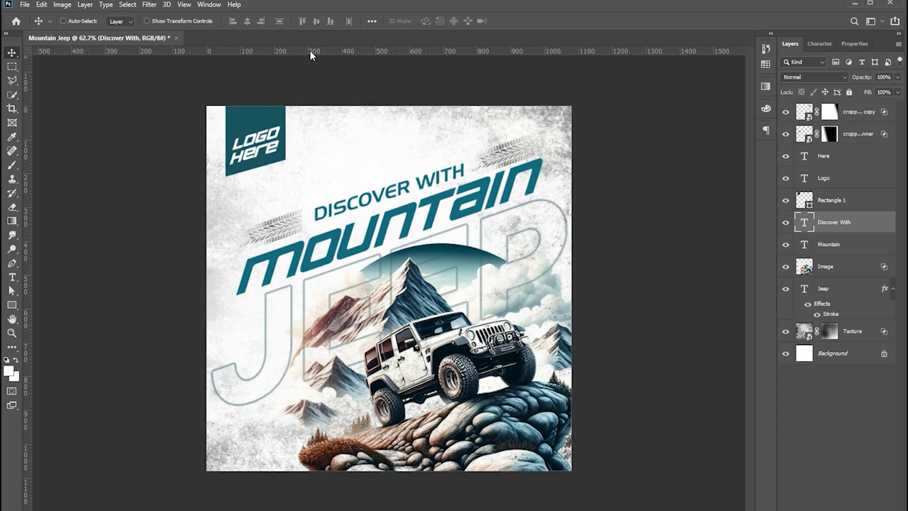
click(496, 157)
key(Left)
key(Left)
key(Left)
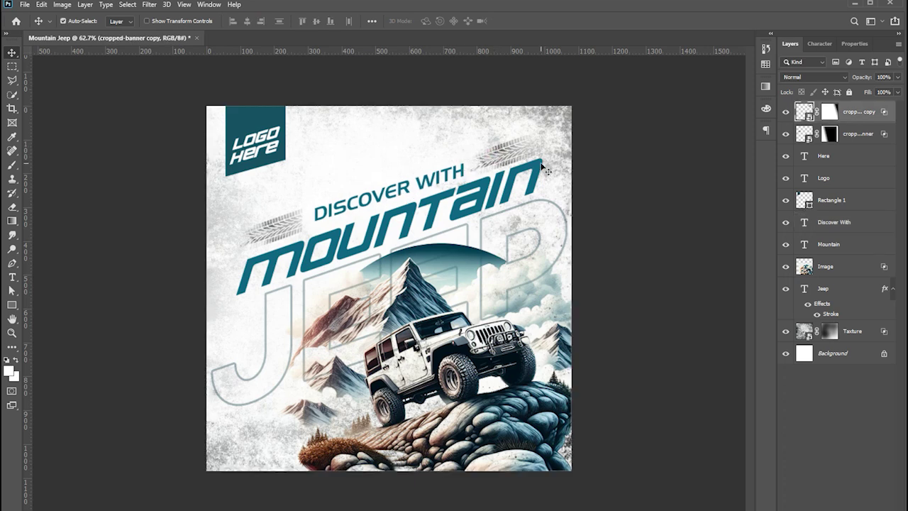
click(108, 282)
Duplicate the teal rectangle into a thin, tall bar flush with the poster's right edge
drag(239, 134, 548, 414)
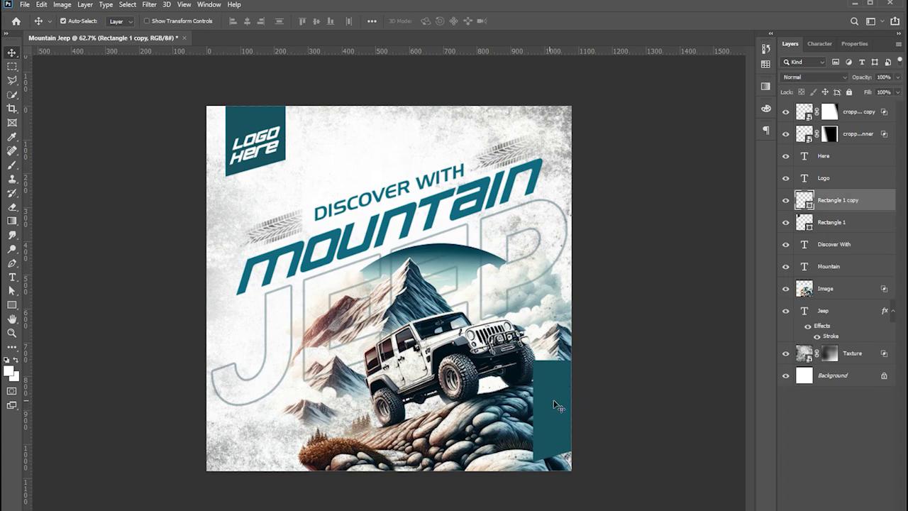
drag(544, 406, 473, 398)
key(a)
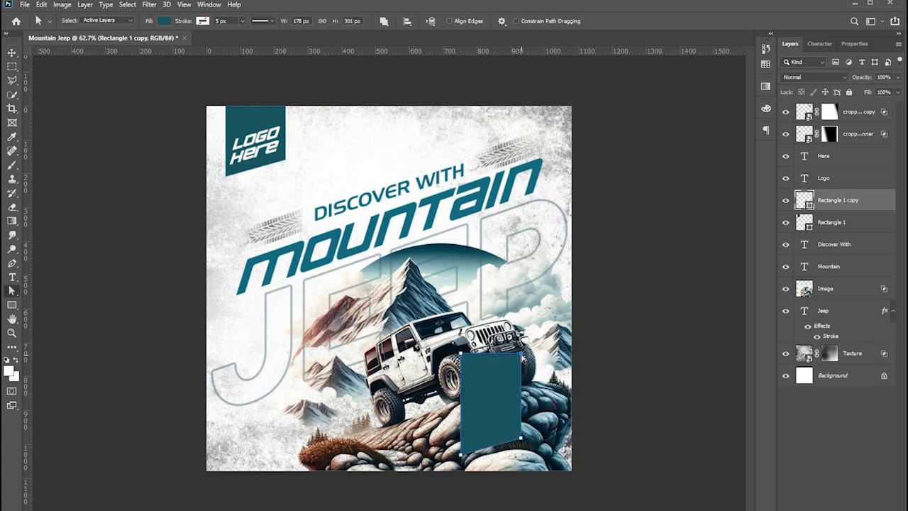
mouse_move(477, 348)
mouse_down()
mouse_move(520, 300)
mouse_move(474, 445)
mouse_up()
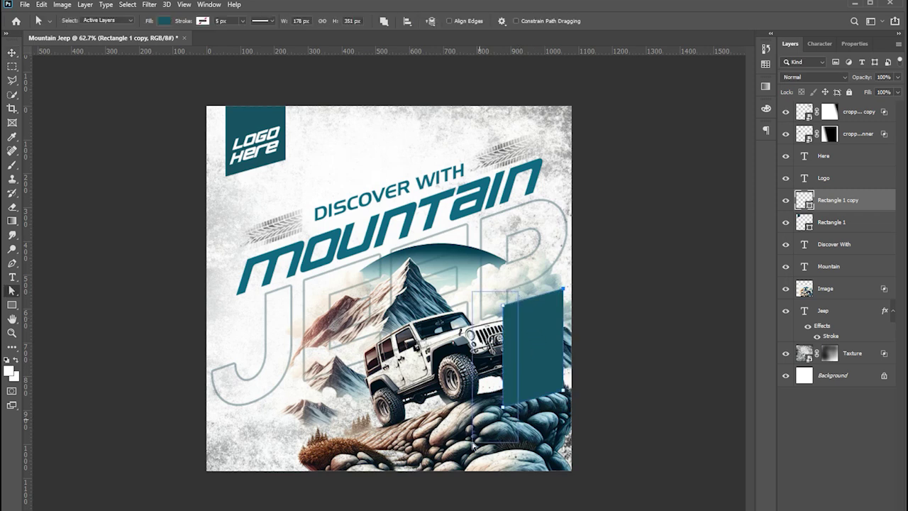
key(shift+Right)
key(shift+Right)
key(shift+Right)
key(shift+Right)
key(shift+Right)
key(shift+Right)
key(shift+Right)
key(shift+Right)
key(shift+Right)
key(shift+Right)
key(shift+Right)
key(shift+Right)
key(ctrl+t)
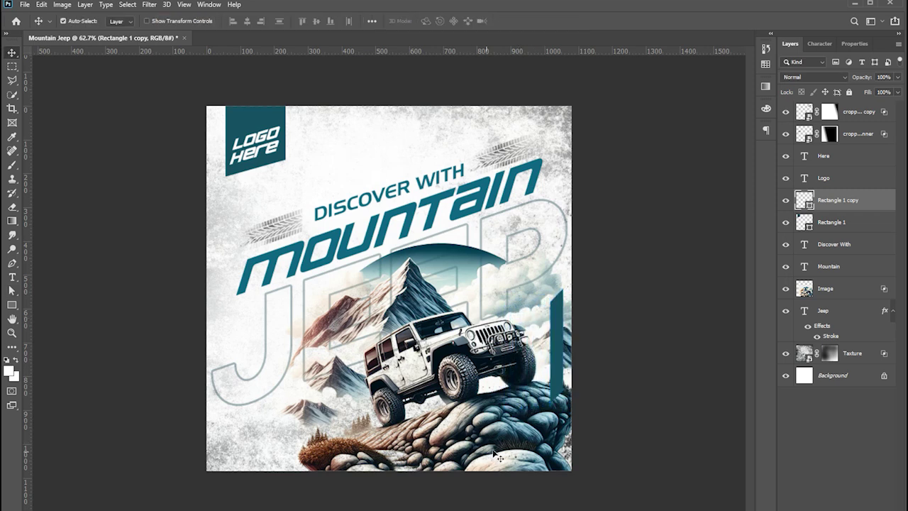
mouse_move(557, 404)
mouse_down()
mouse_move(558, 470)
mouse_move(557, 440)
mouse_up()
key(Return)
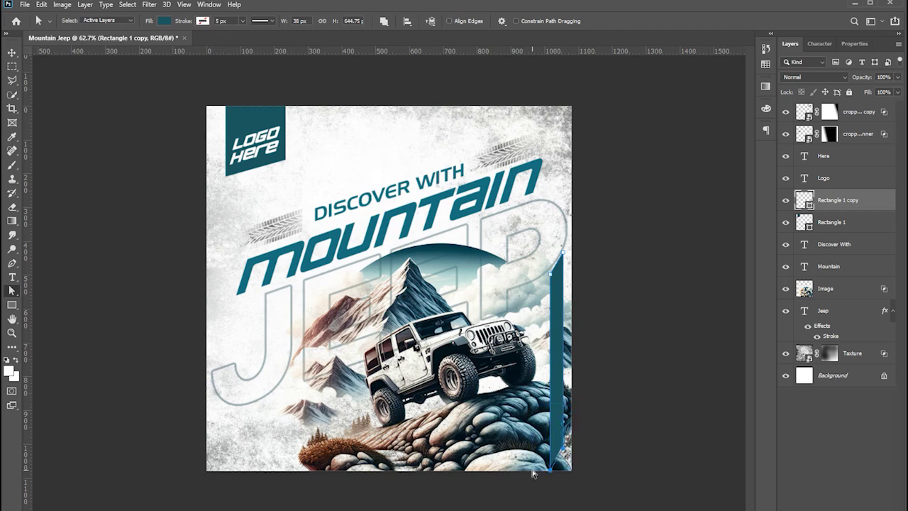
key(v)
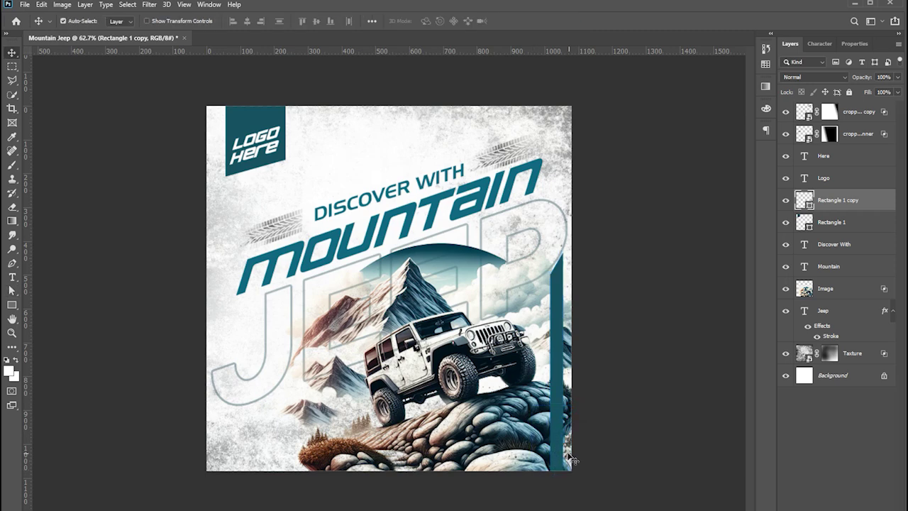
drag(550, 458, 567, 450)
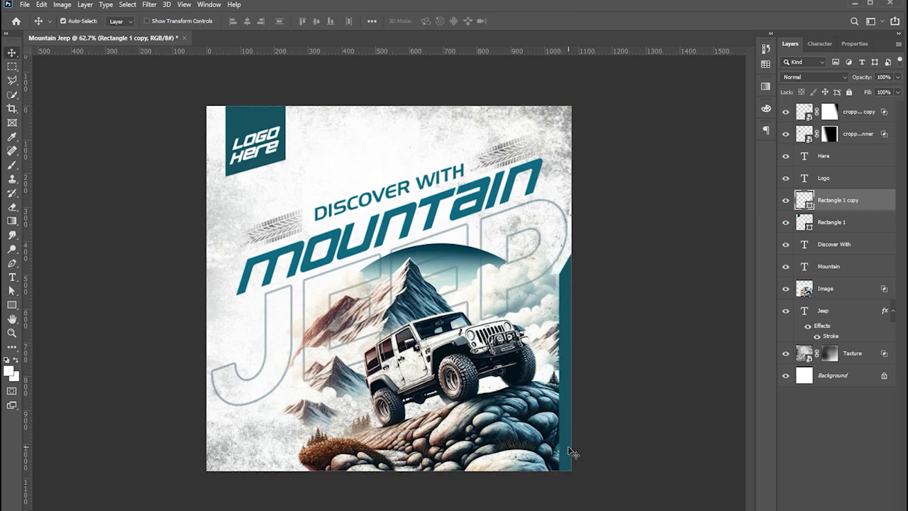
Copy the bar, rotate and flip it to lie horizontally along the bottom edge
mouse_move(571, 452)
mouse_down()
mouse_move(521, 452)
mouse_move(419, 482)
mouse_move(401, 473)
mouse_up()
key(ctrl+t)
drag(534, 371, 534, 469)
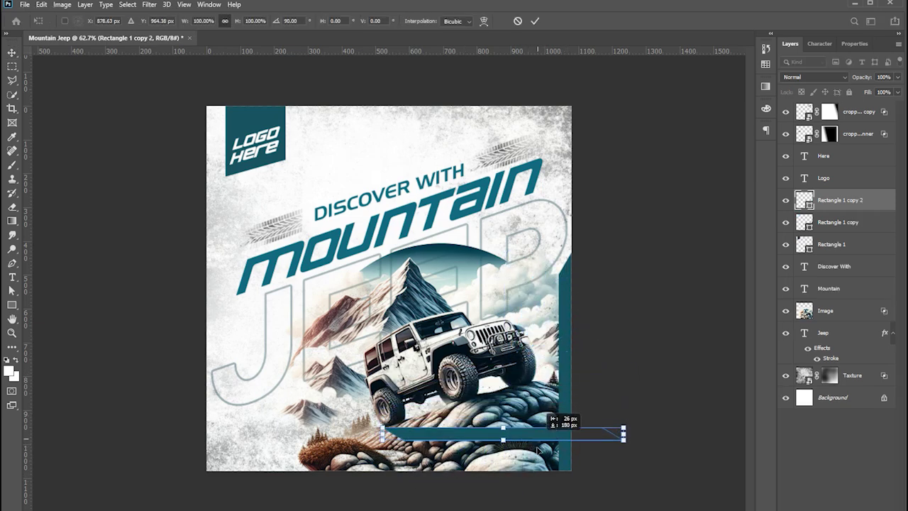
right_click(531, 461)
click(550, 455)
key(Return)
key(ctrl+minus)
key(ctrl+0)
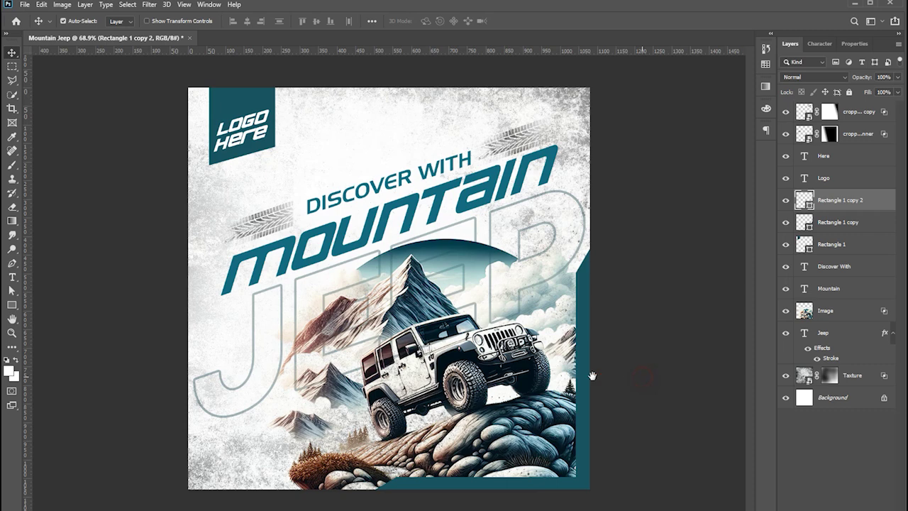
click(719, 254)
Add a Hue/Saturation adjustment layer with Saturation raised to about +75
click(815, 505)
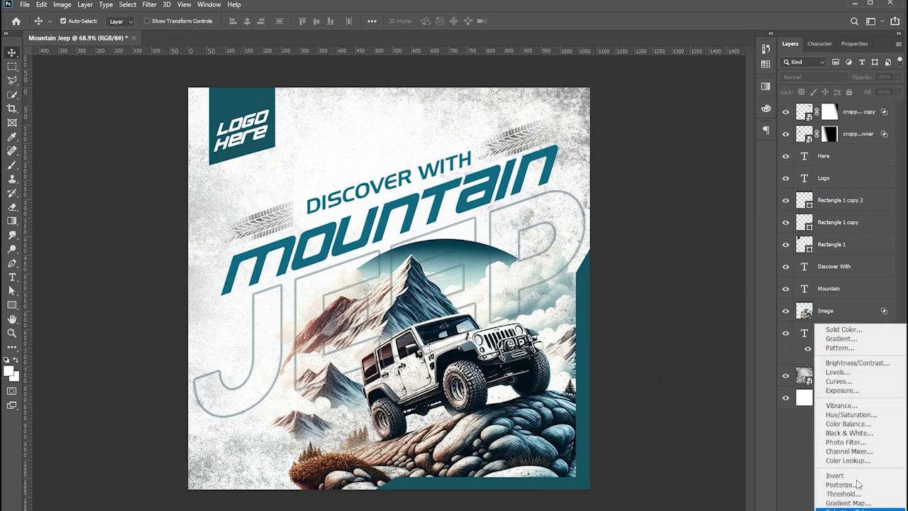
click(852, 414)
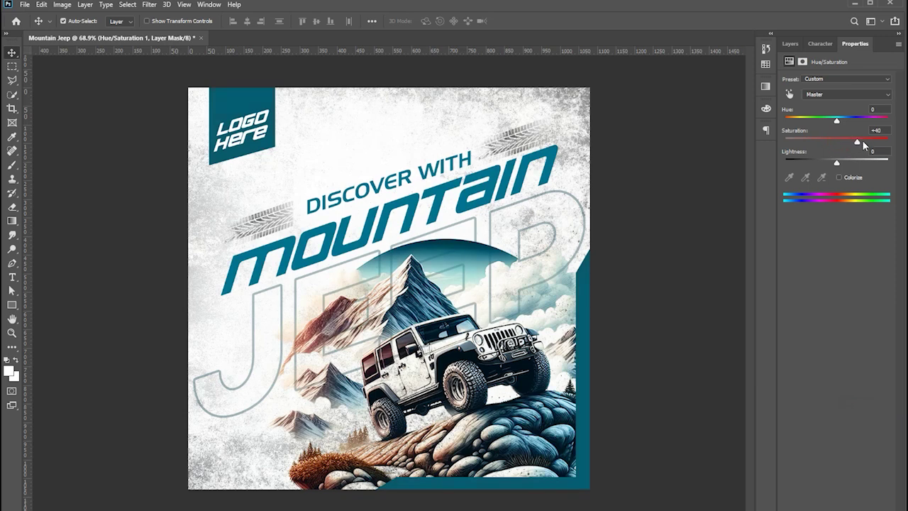
drag(861, 145, 875, 145)
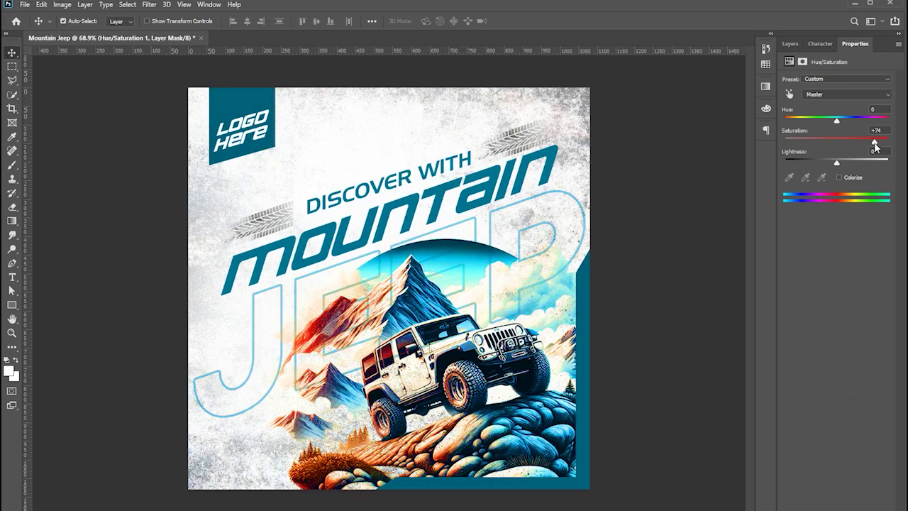